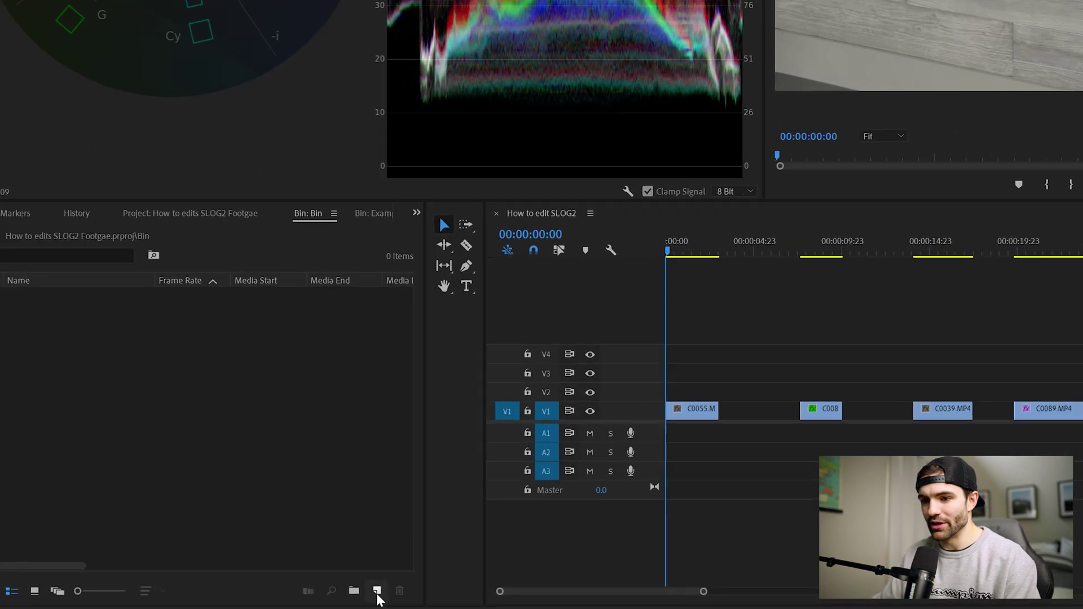
Create an adjustment layer with the default settings and stack two copies above the first clip, trimmed to its length
left_click(224, 590)
left_click(263, 515)
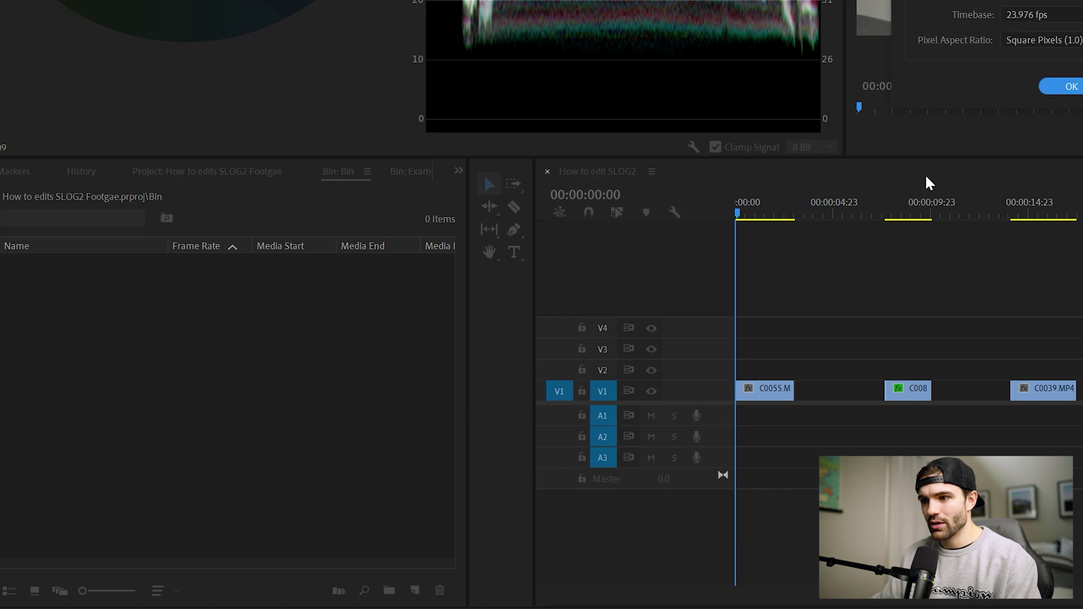
left_click(1062, 88)
left_click_drag(78, 264, 723, 317)
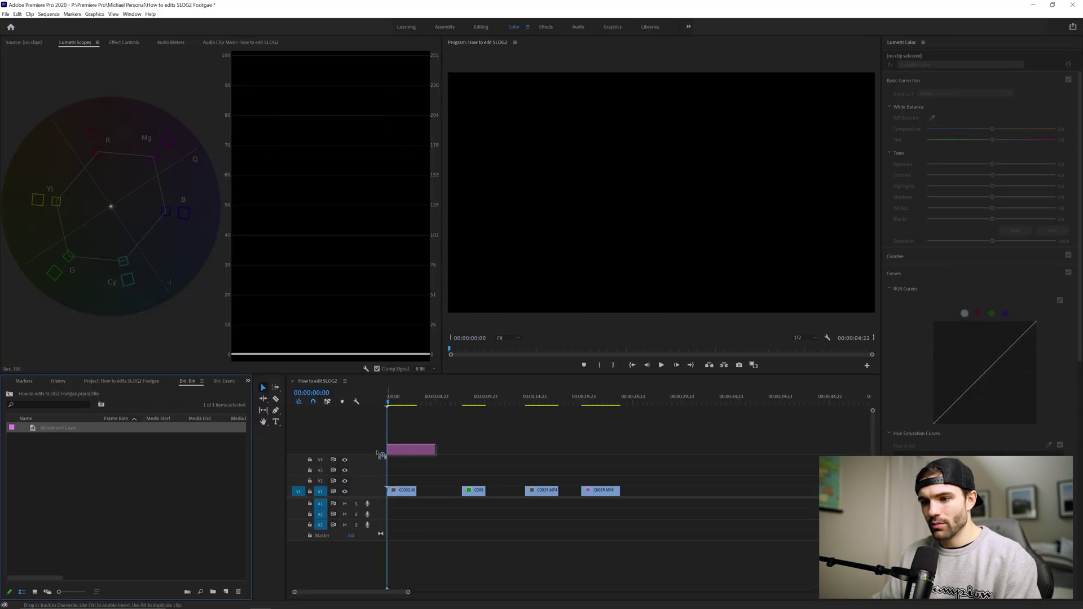
left_click_drag(381, 454, 413, 464)
left_click(430, 482)
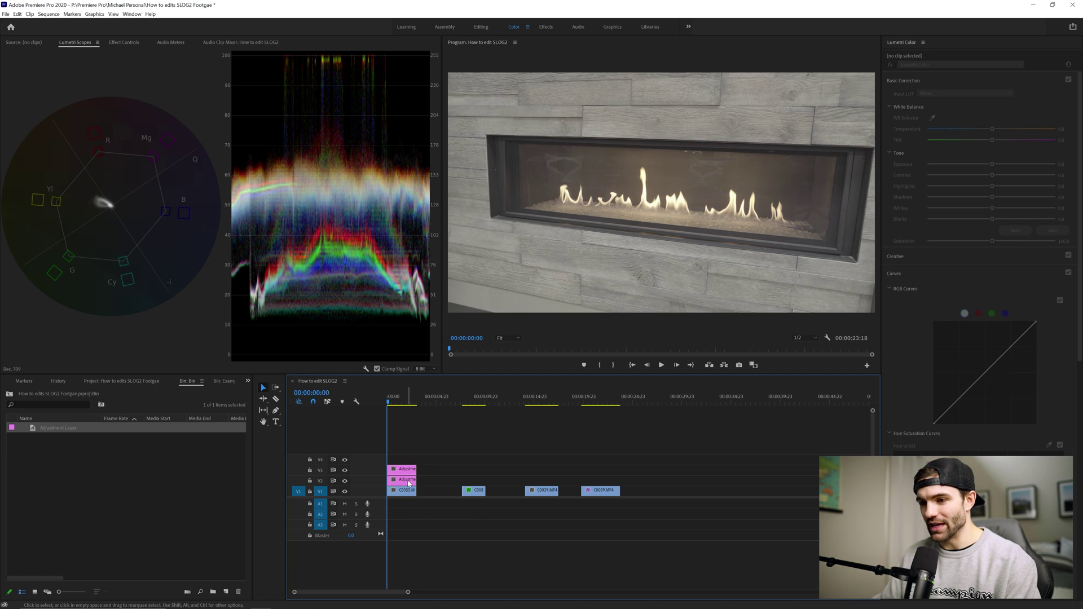
Apply the input LUT "Amsel Slog 2 - Rec709.cube" in Basic Correction to the lower adjustment layer above the first clip
left_click(409, 481)
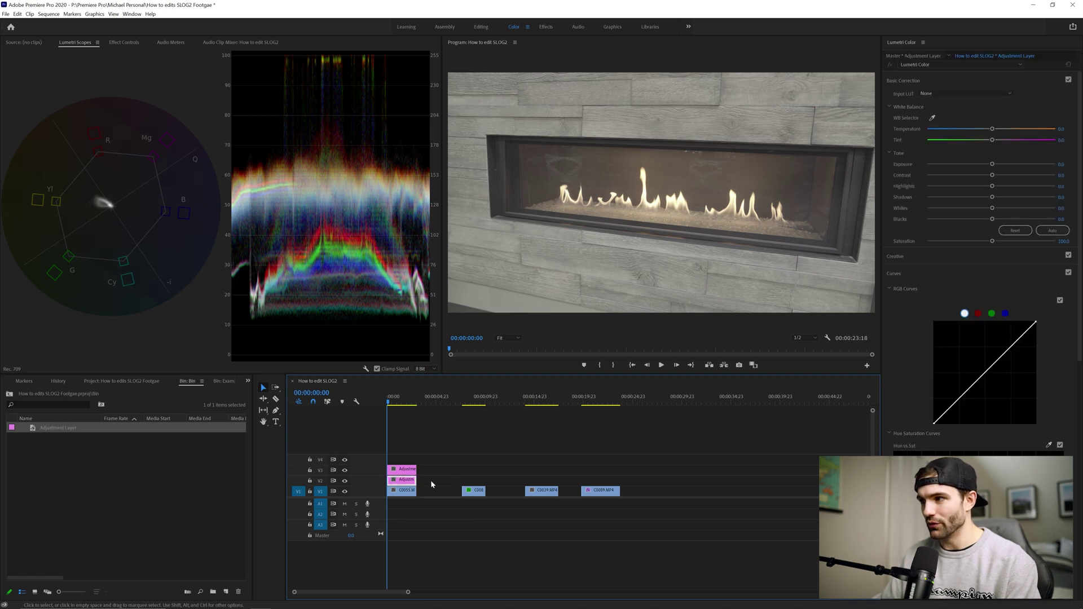
left_click(953, 82)
left_click(939, 116)
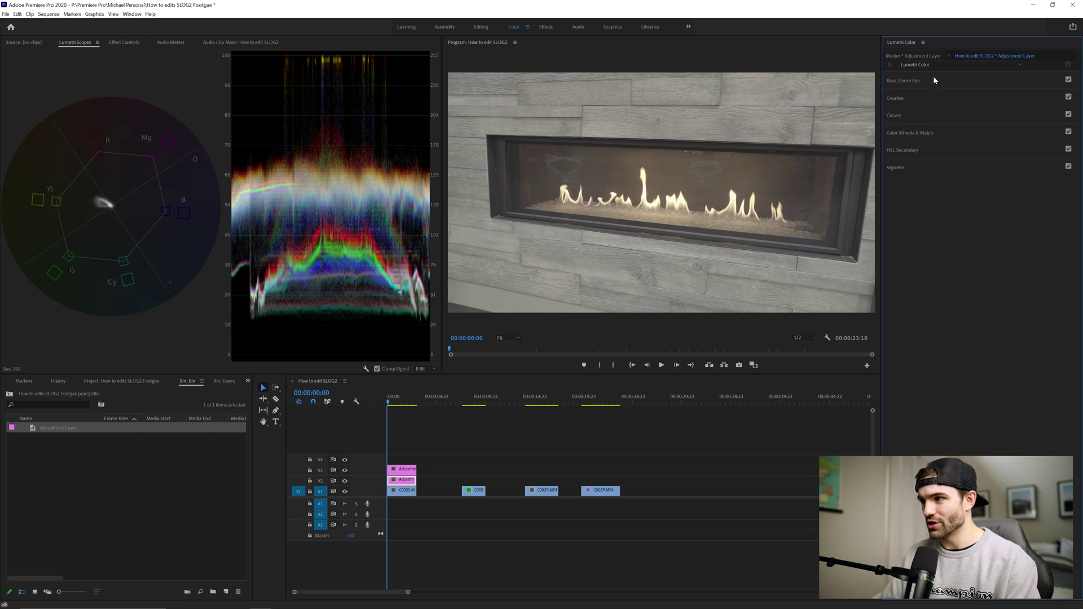
left_click(933, 80)
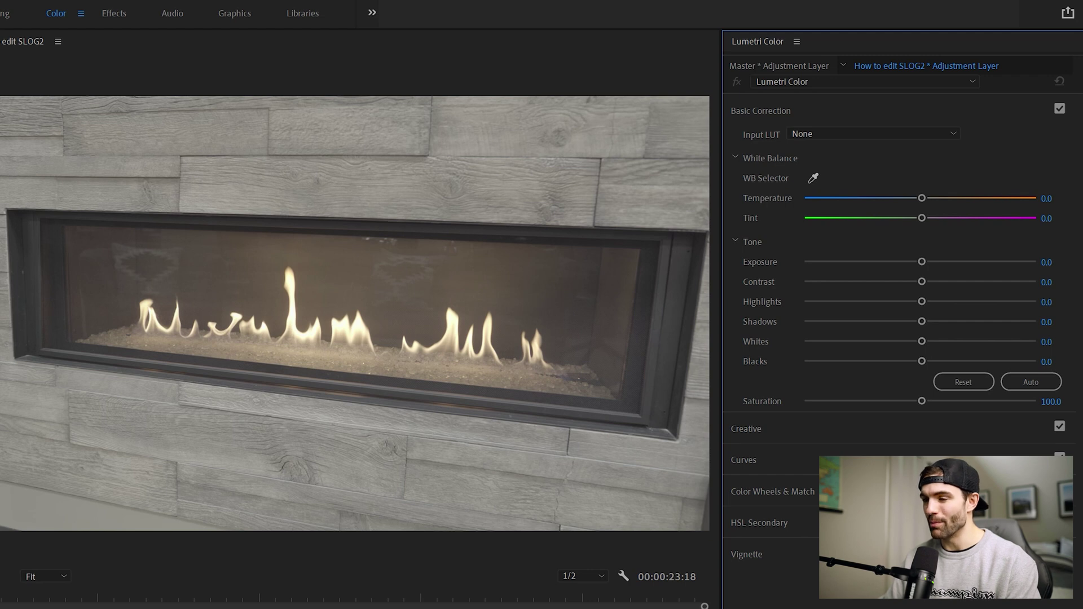
left_click(941, 134)
left_click(821, 182)
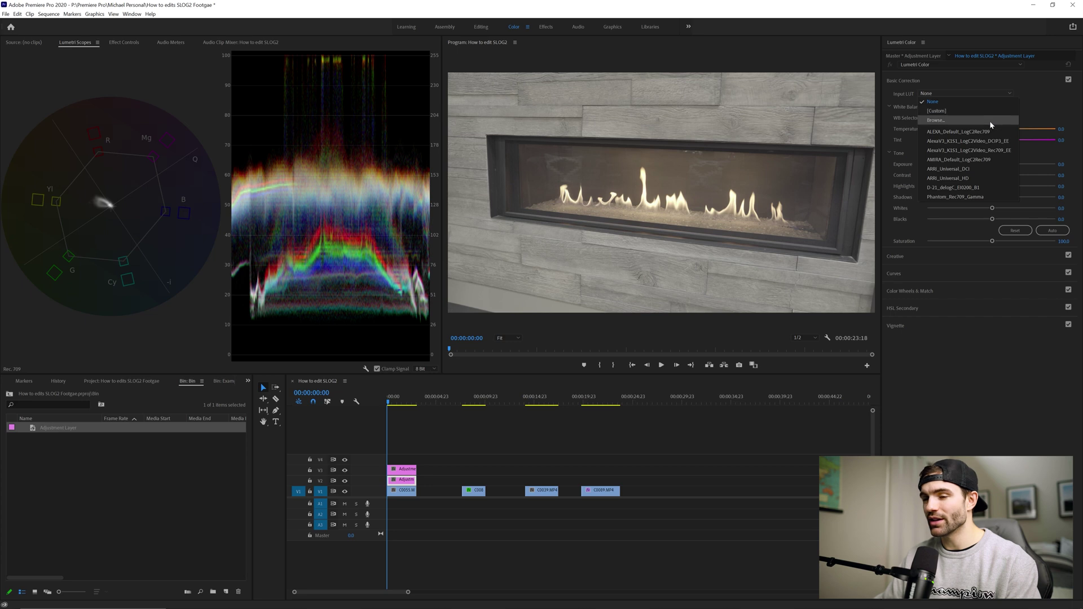
left_click(203, 99)
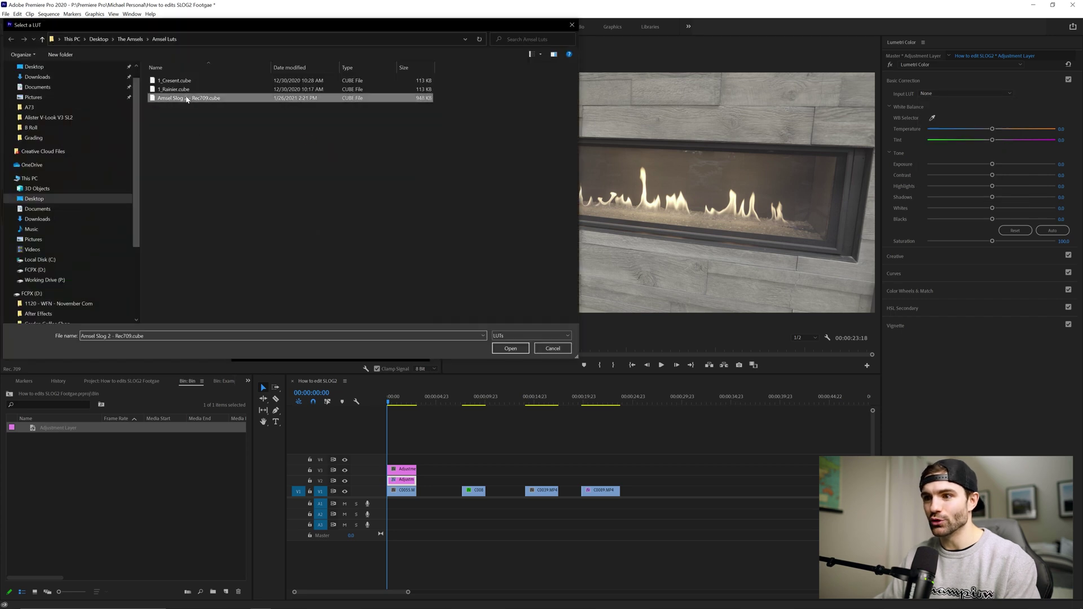
left_click(511, 348)
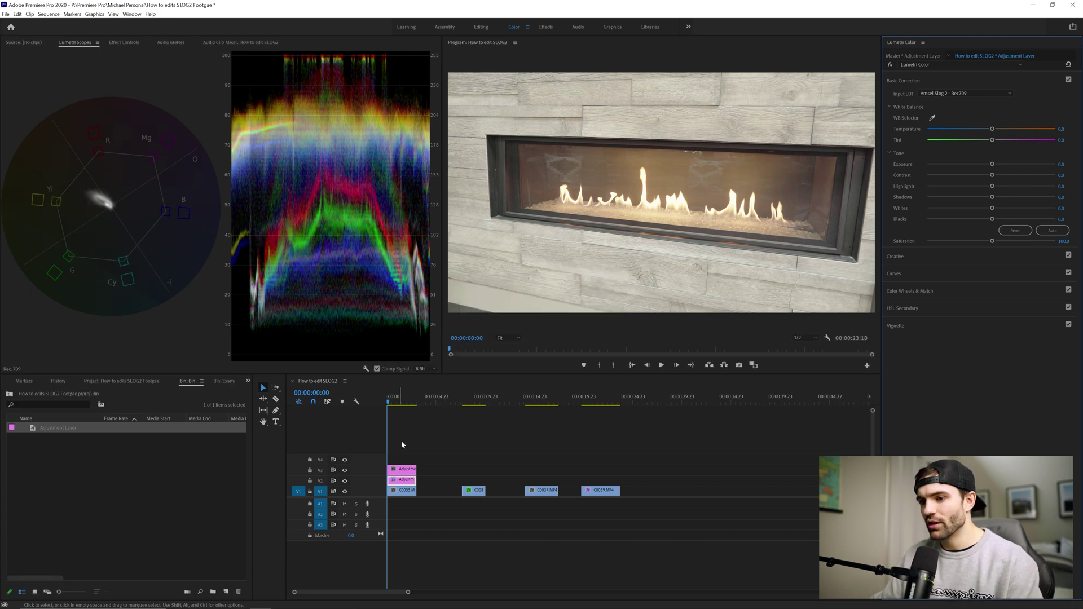
Hide and show track V2 repeatedly to compare the first clip with and without the conversion LUT
left_click(344, 483)
left_click(345, 484)
left_click(345, 484)
left_click(345, 483)
left_click(345, 483)
left_click(344, 483)
left_click(345, 483)
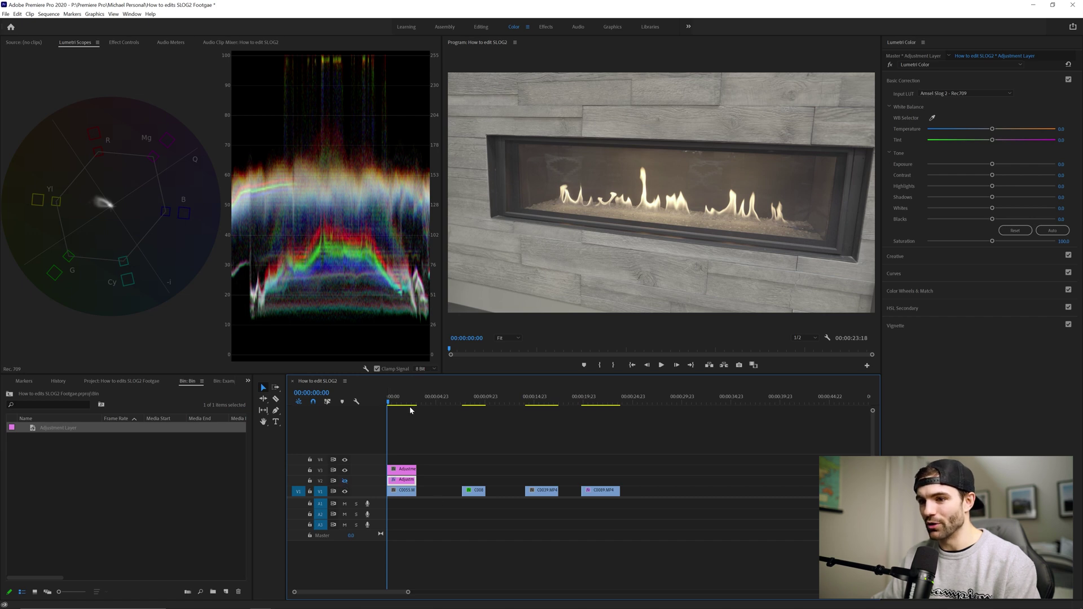
left_click(345, 480)
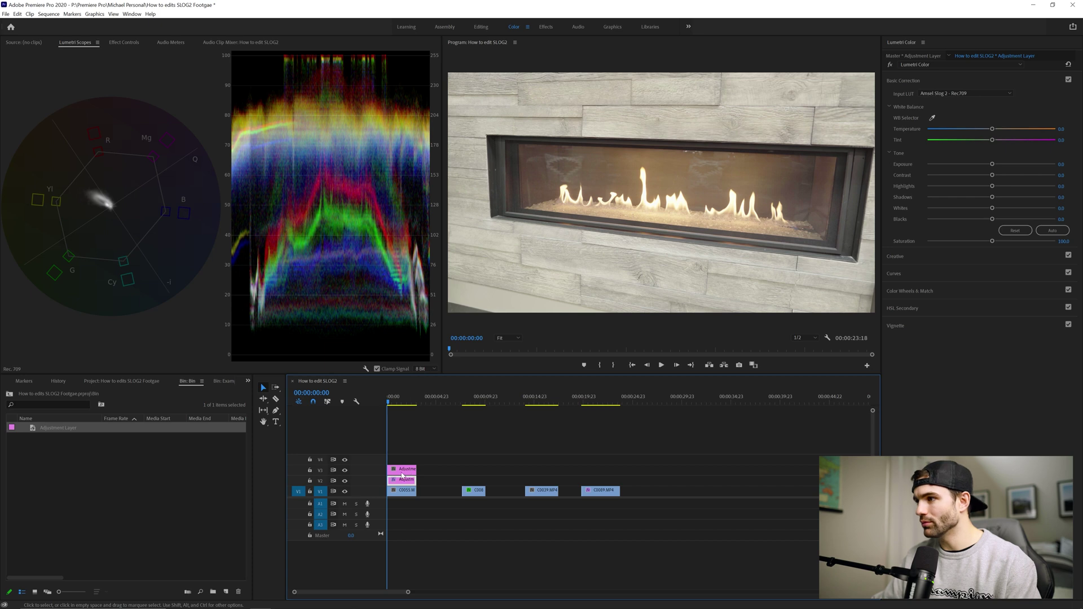
On the first clip's upper adjustment layer, lower Shadows to about -56 and fine-tune the shadow, midtone and highlight wheel levels for more contrast
left_click(409, 471)
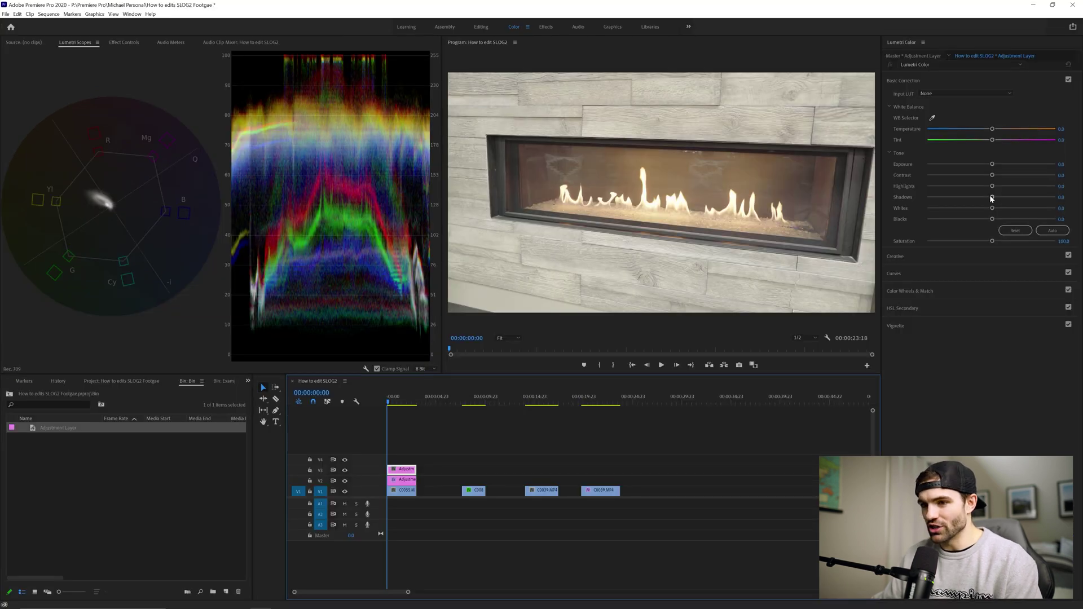
left_click_drag(993, 197, 955, 209)
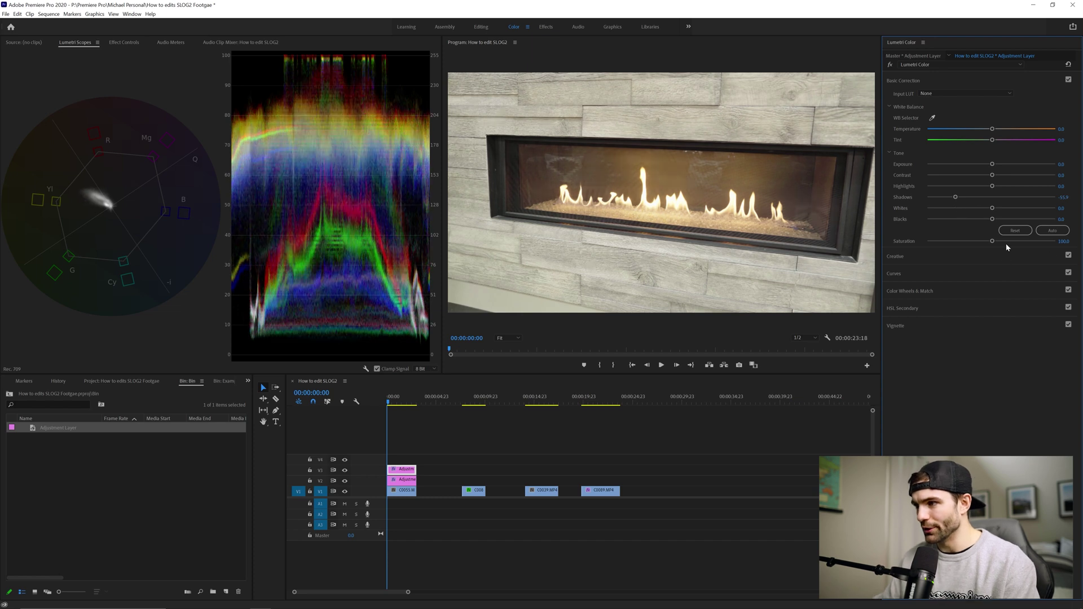
left_click(917, 292)
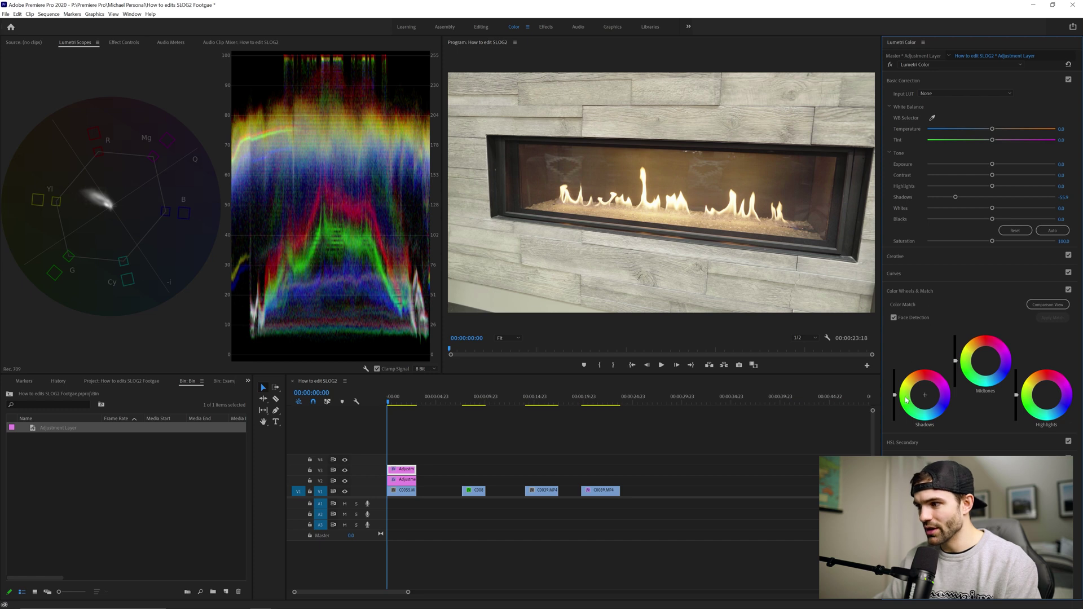
left_click_drag(955, 361, 955, 365)
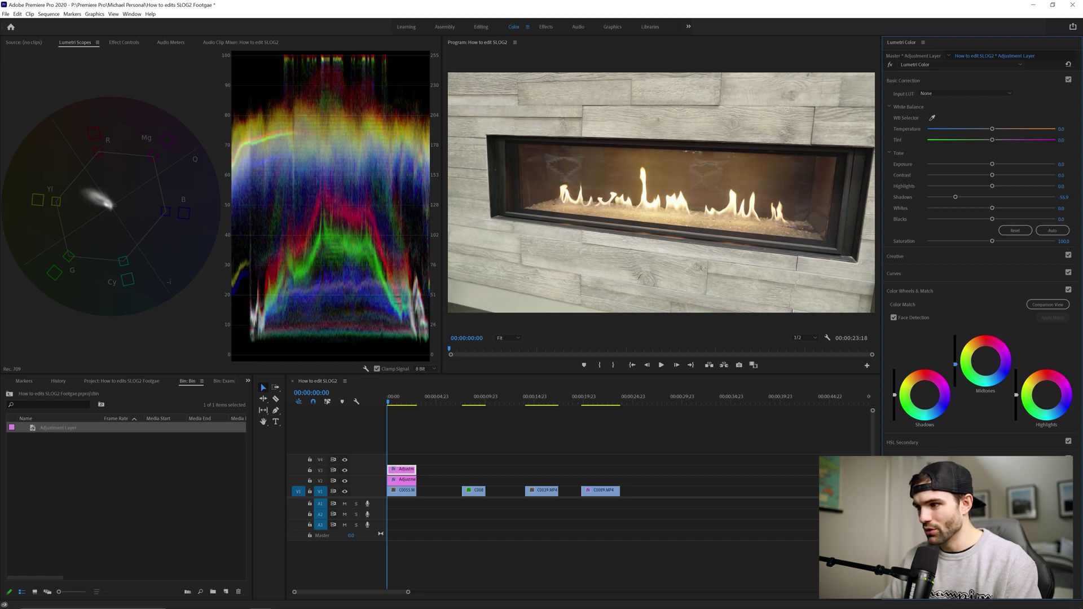
left_click_drag(894, 395, 894, 399)
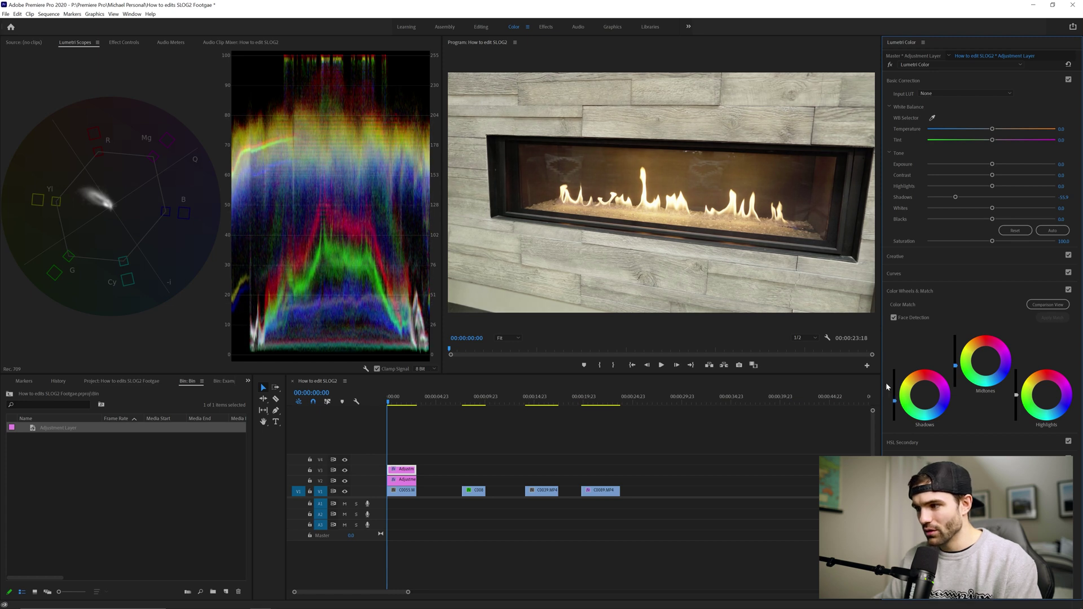
left_click_drag(954, 365, 955, 359)
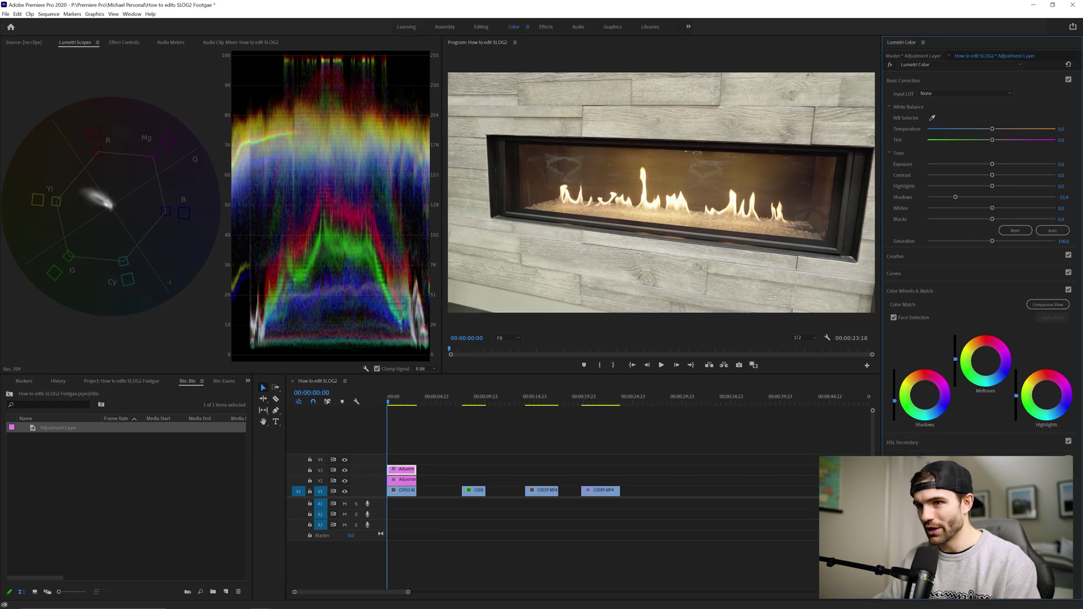
left_click_drag(1016, 396, 1016, 399)
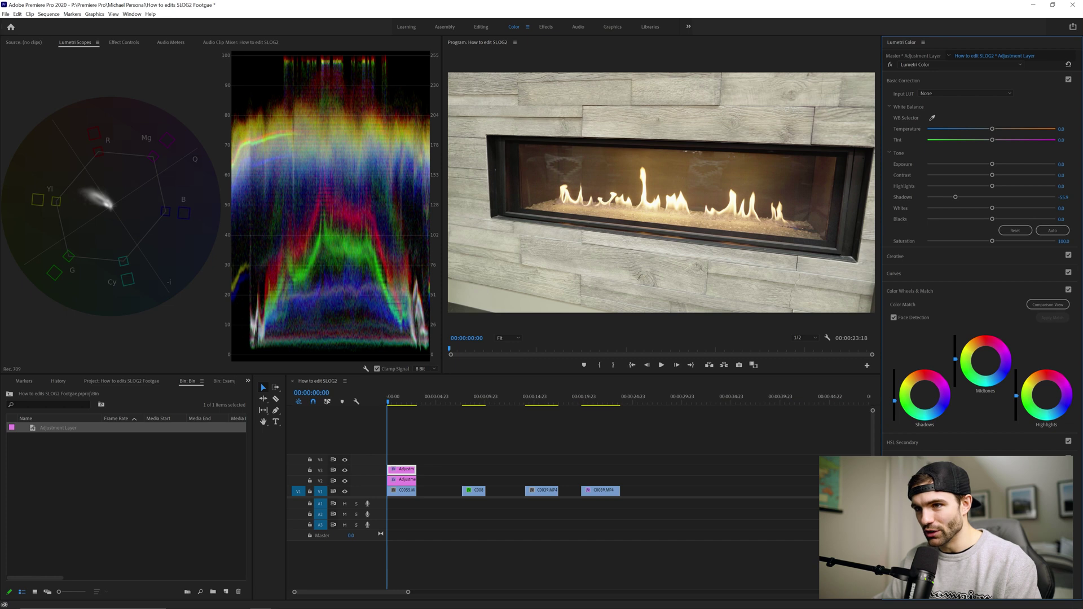
Compare the first clip with the color wheels and the whole Lumetri Color effect switched off and on
left_click(1069, 290)
left_click(1068, 290)
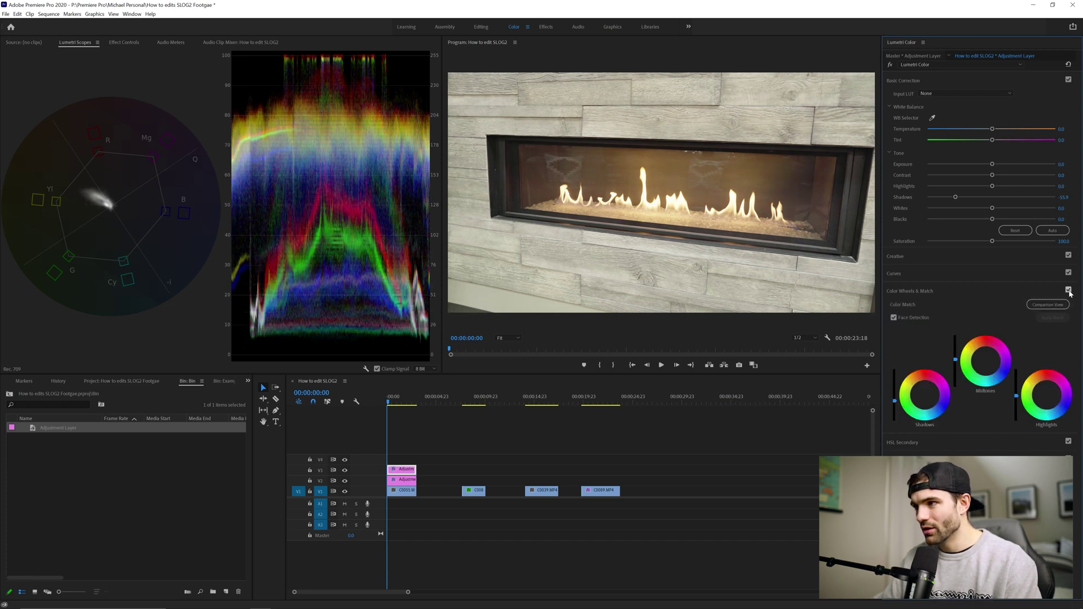
left_click(890, 64)
left_click(890, 64)
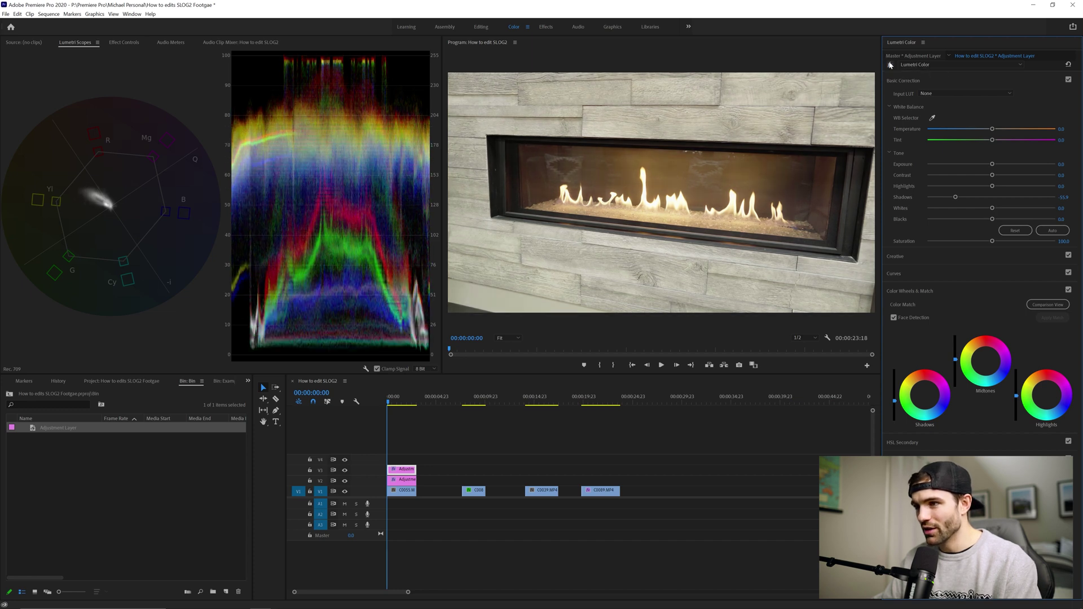
left_click(890, 64)
left_click(890, 65)
left_click(890, 64)
left_click(890, 64)
left_click(890, 64)
left_click(890, 64)
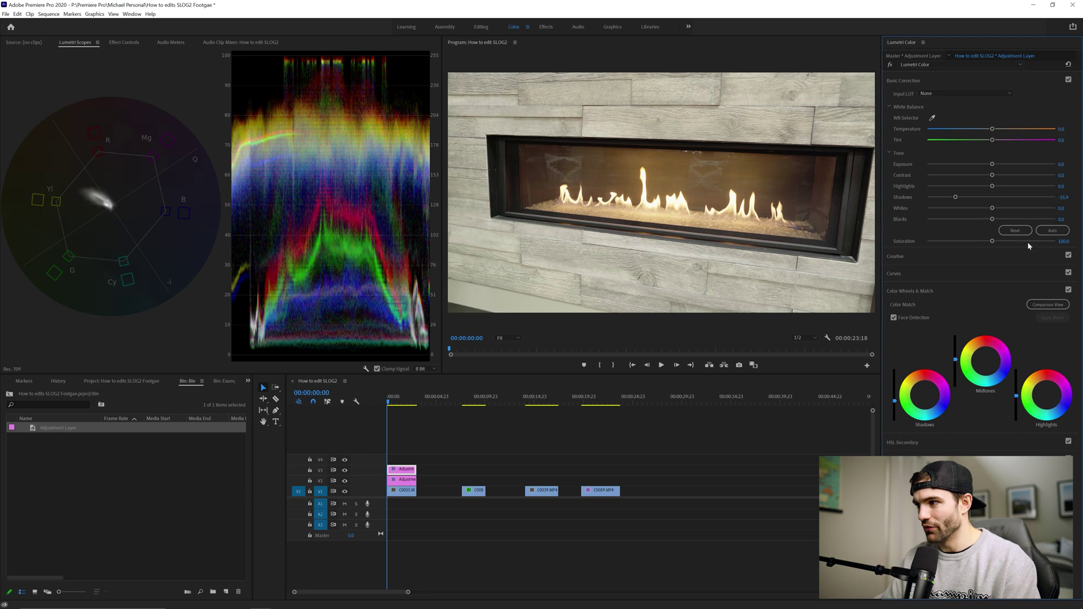
Set Saturation to 120 and warm the grade, tinting the midtones toward red and the shadows and highlights slightly toward yellow
left_click(1063, 241)
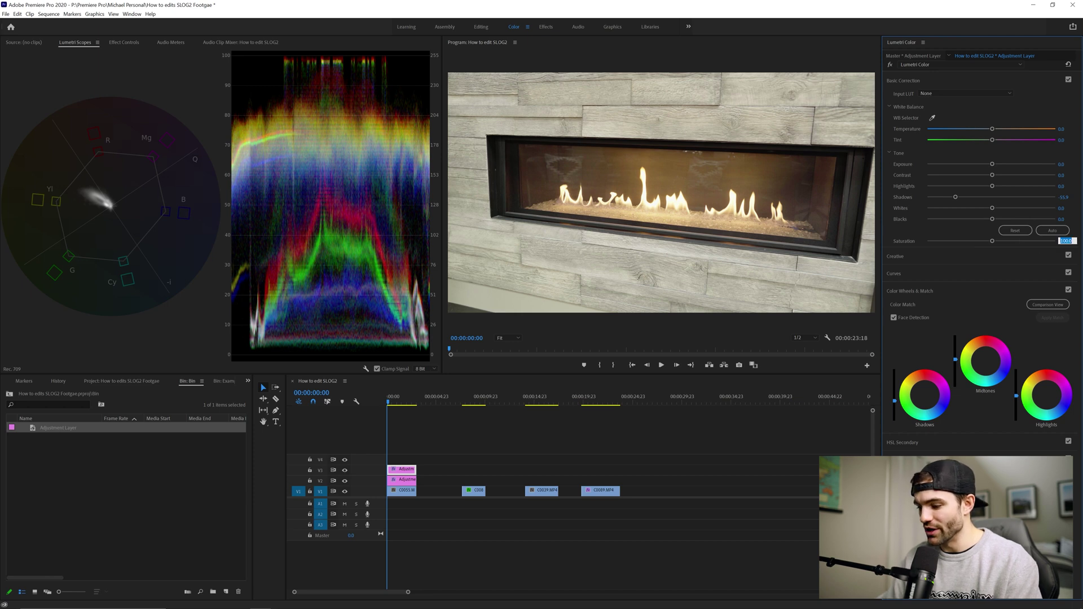
type("120")
key("Return")
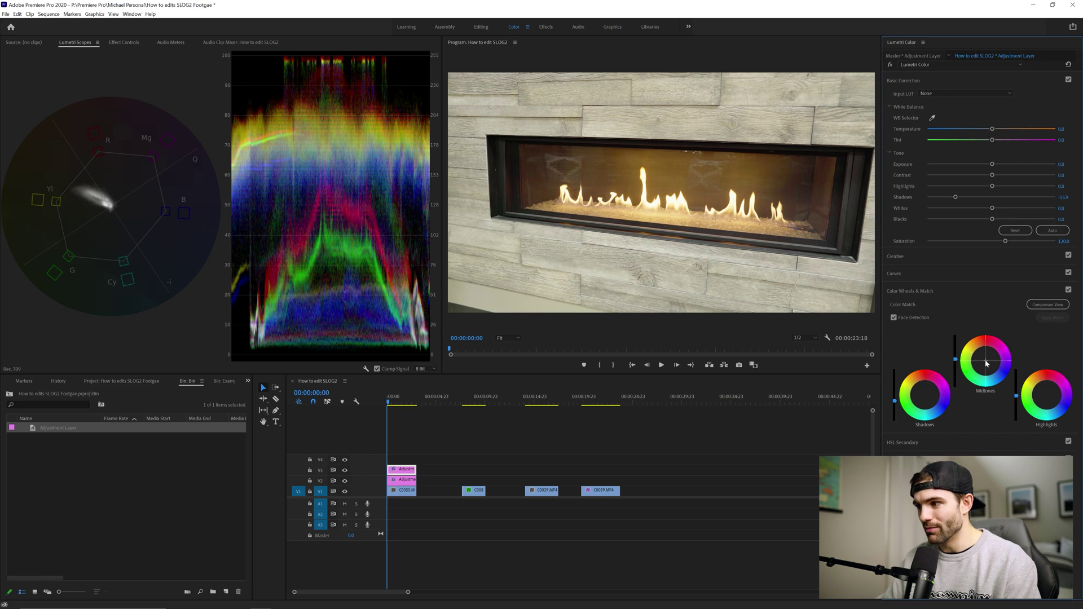
left_click_drag(986, 364, 985, 359)
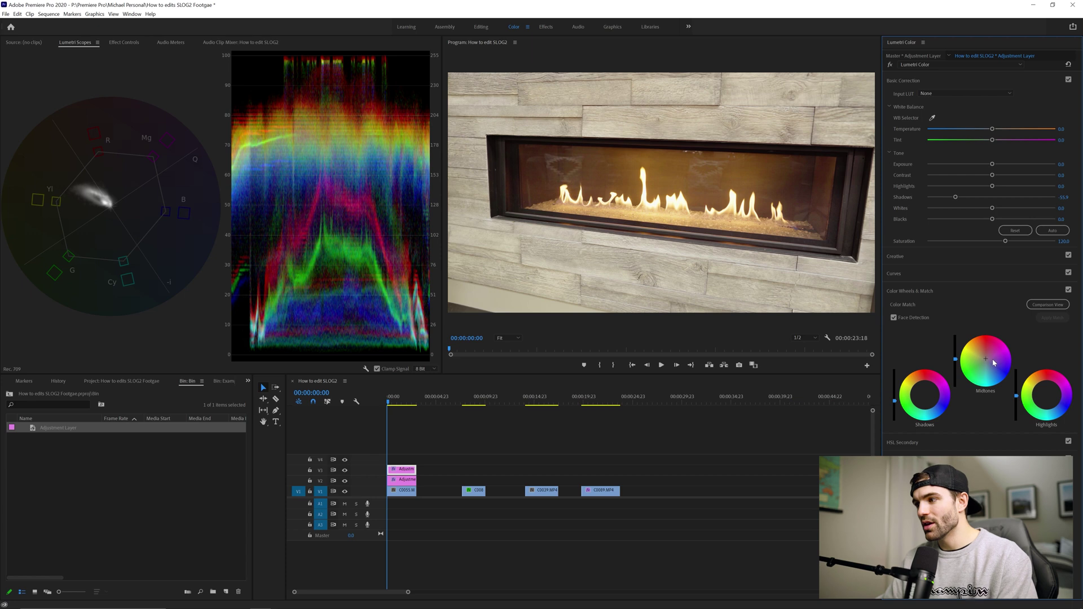
left_click(925, 397)
left_click_drag(925, 394, 923, 395)
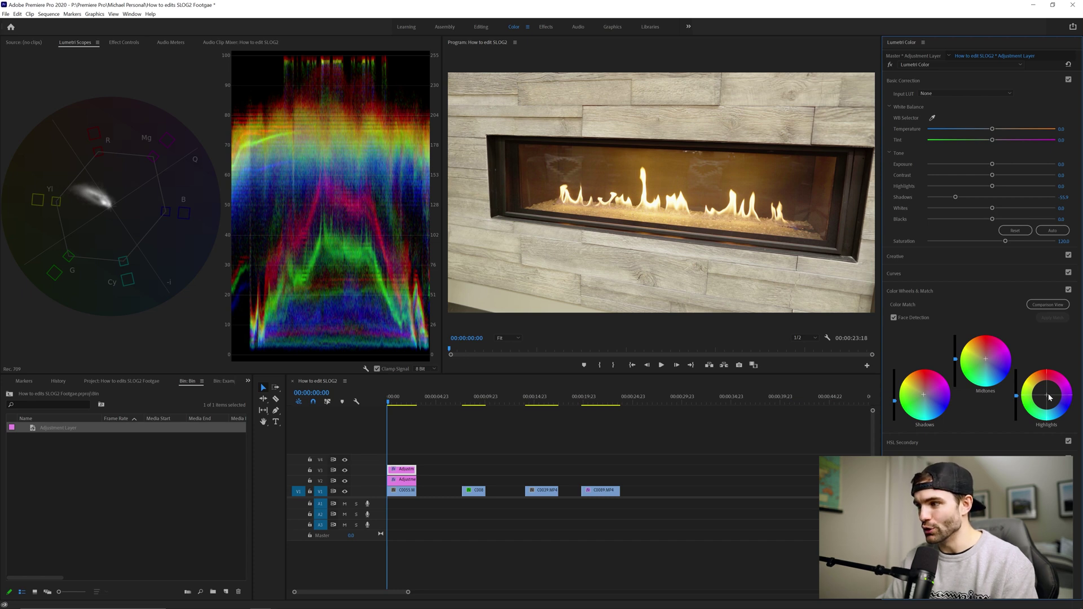
left_click_drag(1048, 398, 1043, 395)
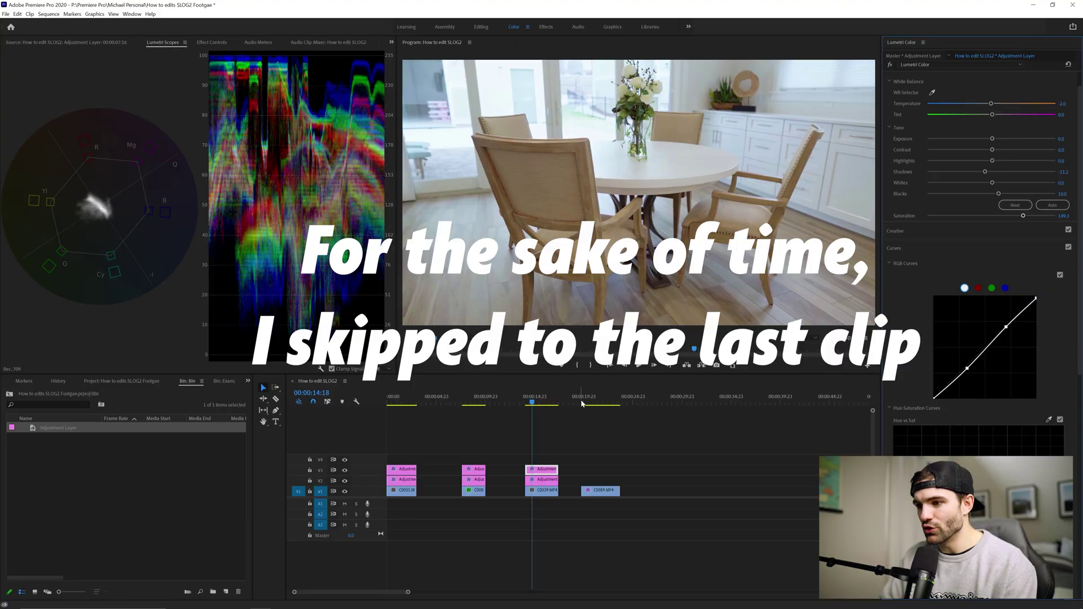
Copy the third clip's two adjustment layers above the last clip, C0089.MP4, and reset Lumetri Color on the upper copy
left_click(582, 402)
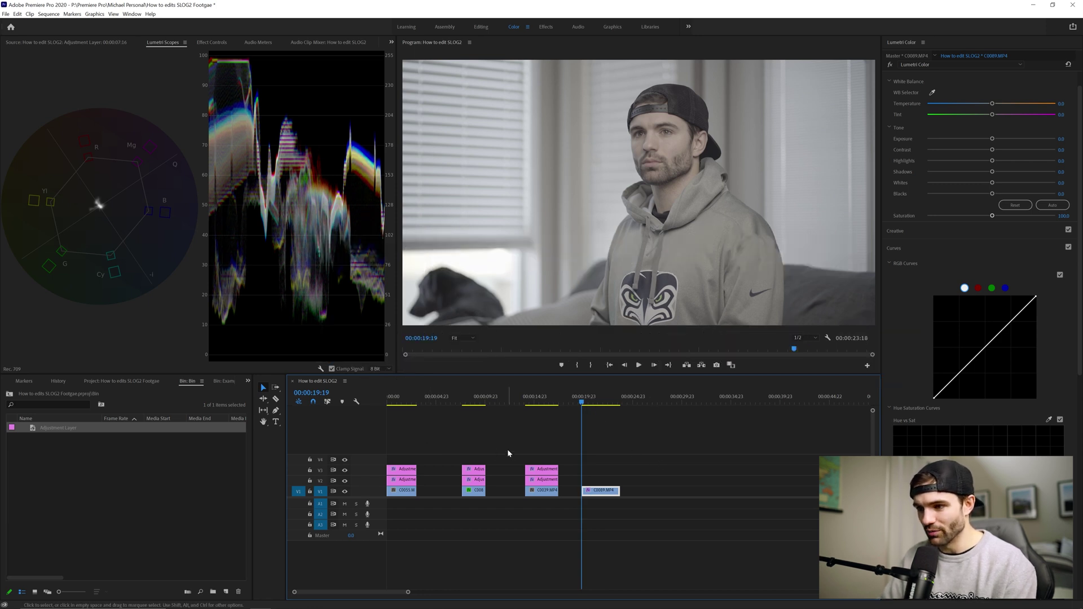
left_click_drag(542, 483, 599, 483)
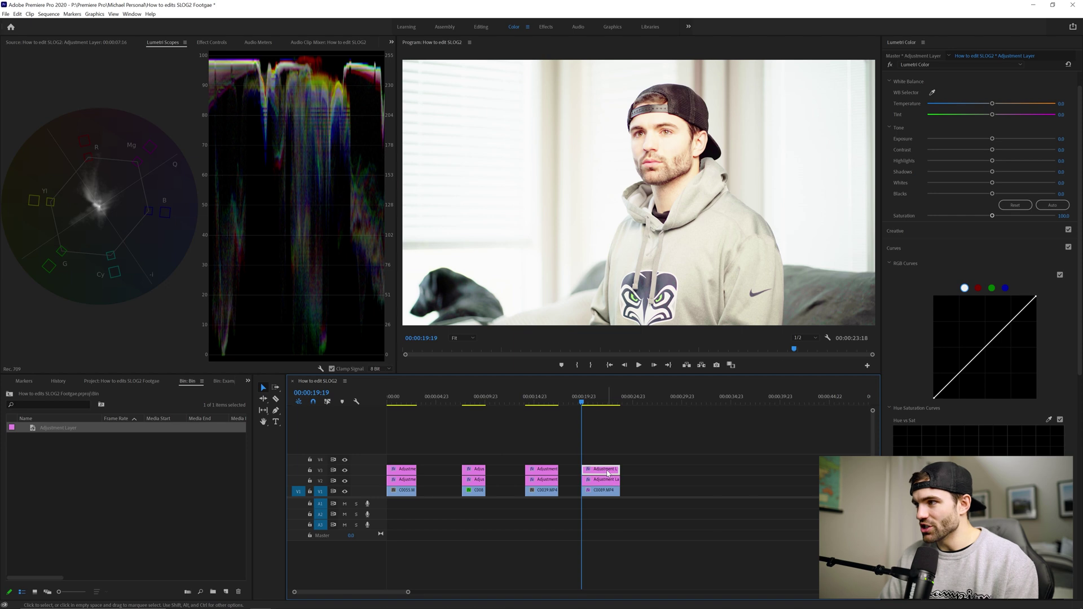
left_click(1069, 64)
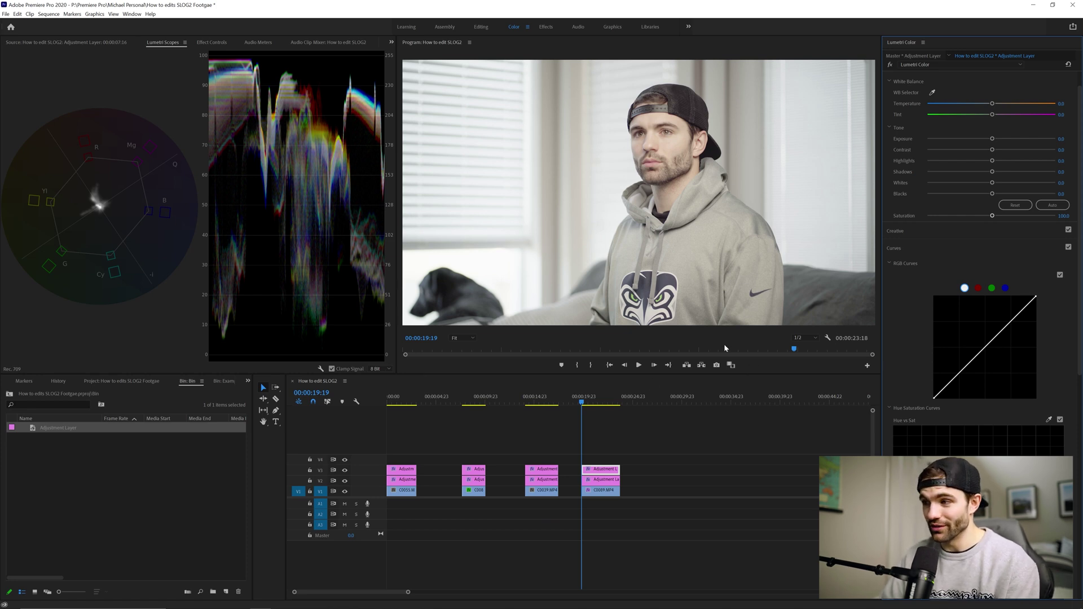
On the last clip's upper adjustment layer, use the color wheels to lower the shadow and midtone levels and slightly raise the highlights
left_click(929, 248)
left_click(915, 290)
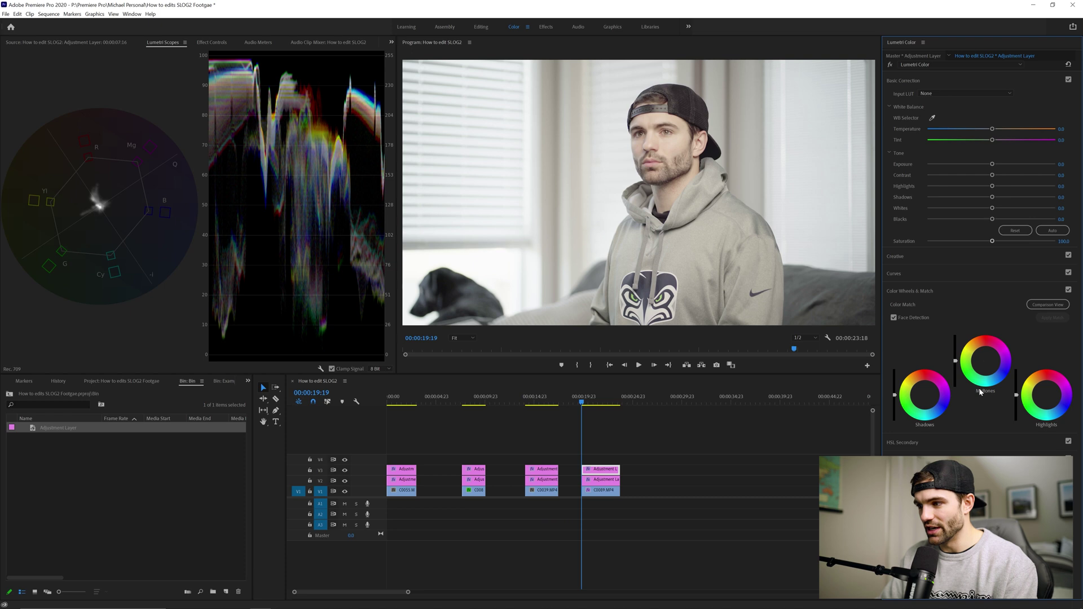
left_click_drag(895, 395, 894, 402)
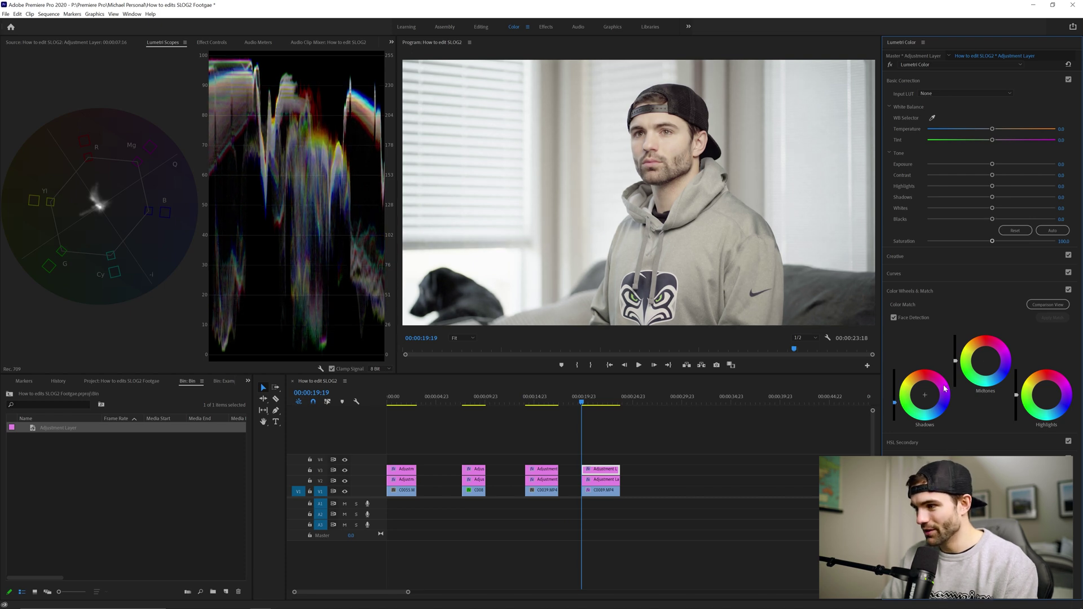
left_click_drag(955, 362, 955, 375)
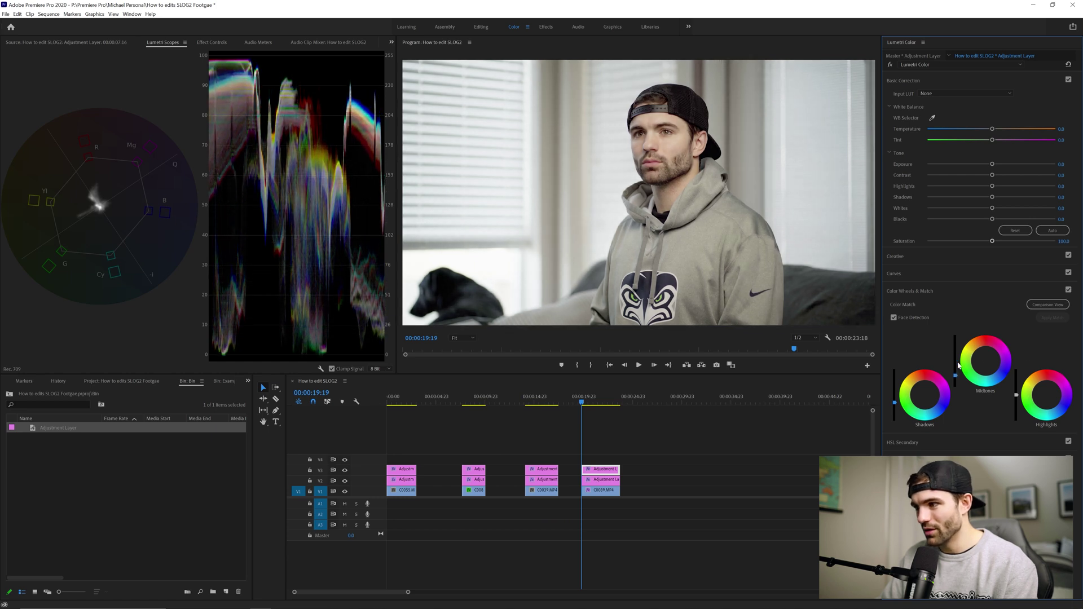
left_click_drag(1016, 395, 1016, 390)
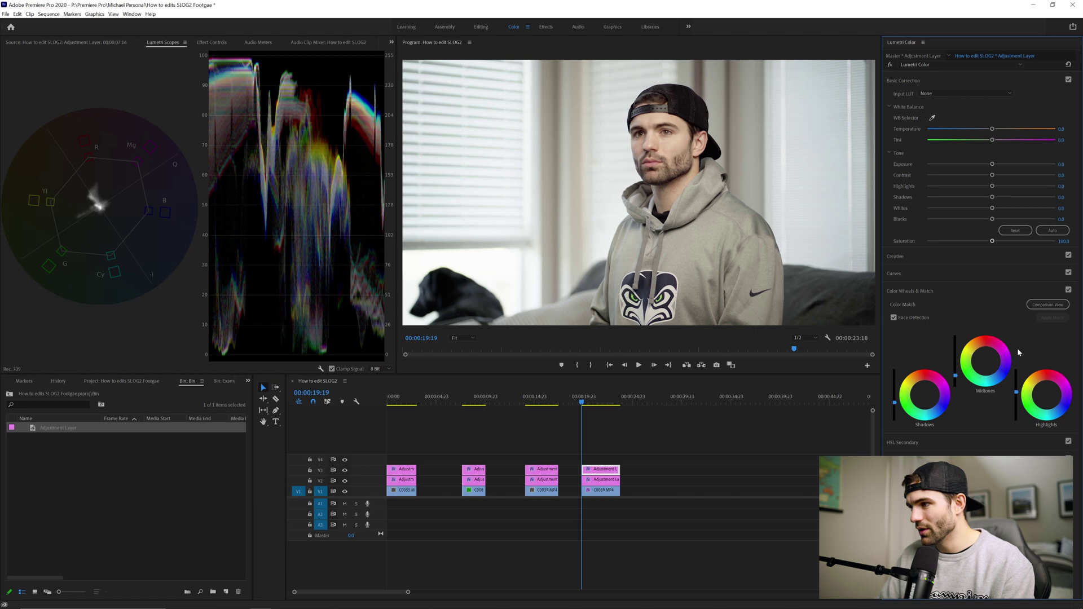
Compare the last clip with its Color Wheels & Match adjustments switched off and on
left_click(1068, 289)
left_click(1068, 290)
left_click(1068, 290)
left_click(1068, 290)
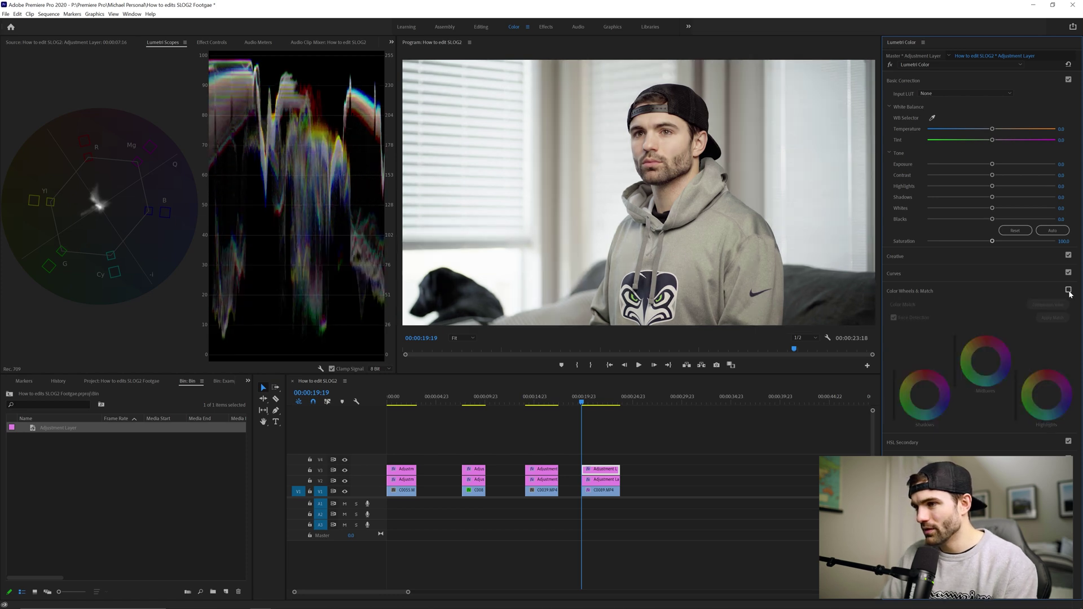
Add three points to the upper adjustment layer's RGB curve, slightly raising the middle one and slightly lowering the white end
left_click(924, 274)
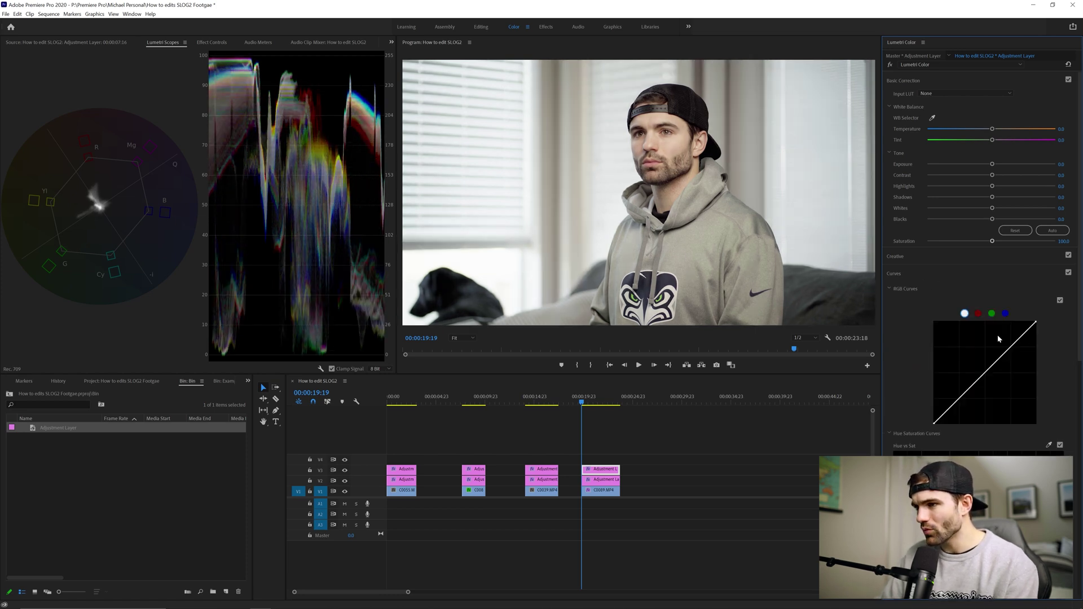
left_click(1011, 345)
left_click(964, 393)
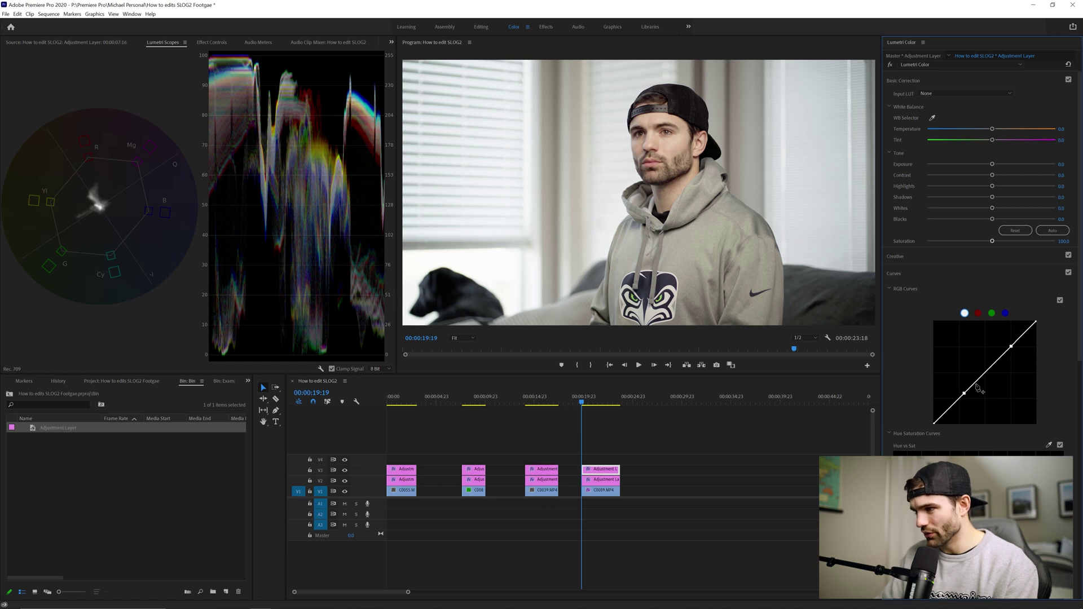
left_click_drag(987, 375, 987, 373)
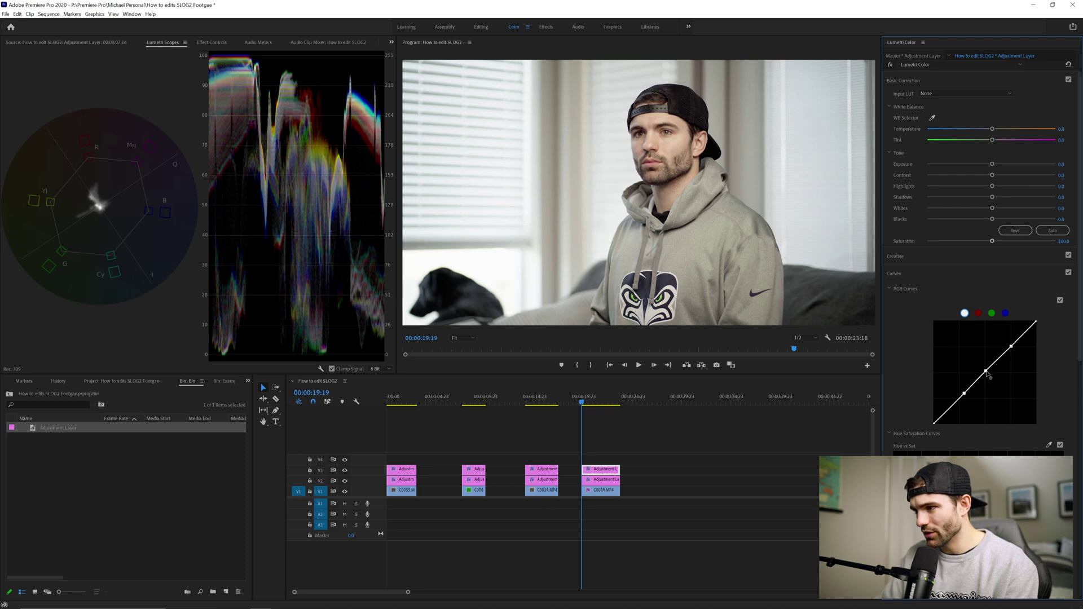
left_click(899, 273)
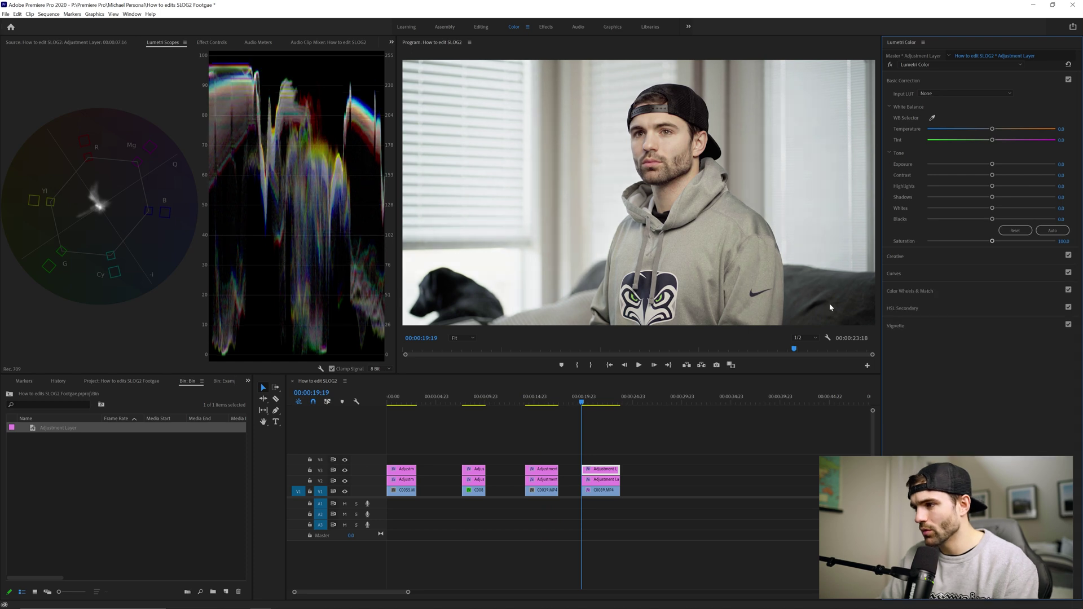
Fine-tune the color wheel tints on the last clip's upper adjustment layer and compare Color Wheels & Match off and on
left_click(928, 293)
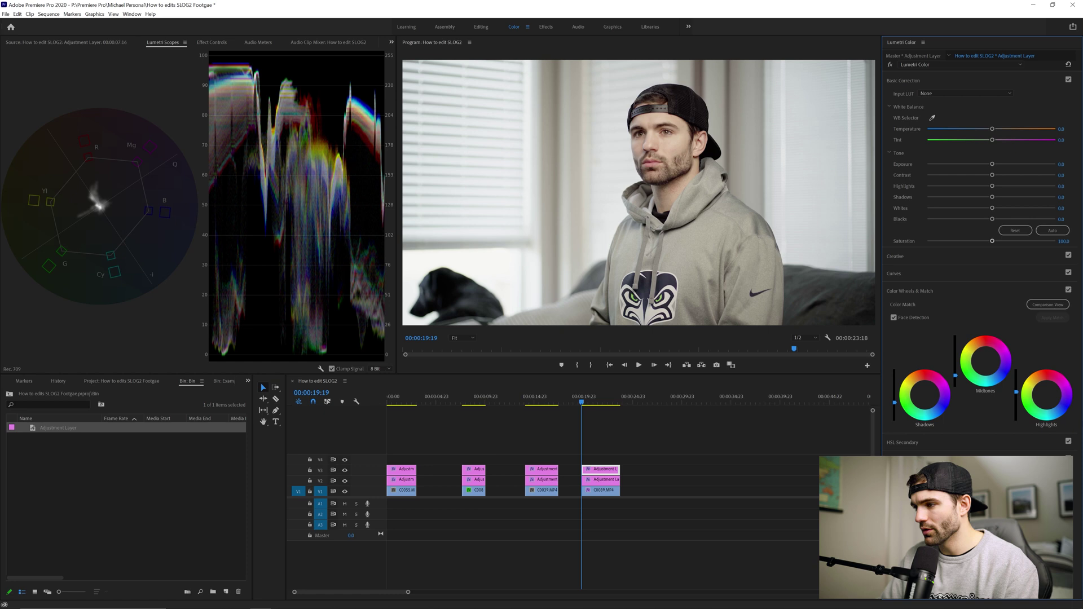
left_click(986, 360)
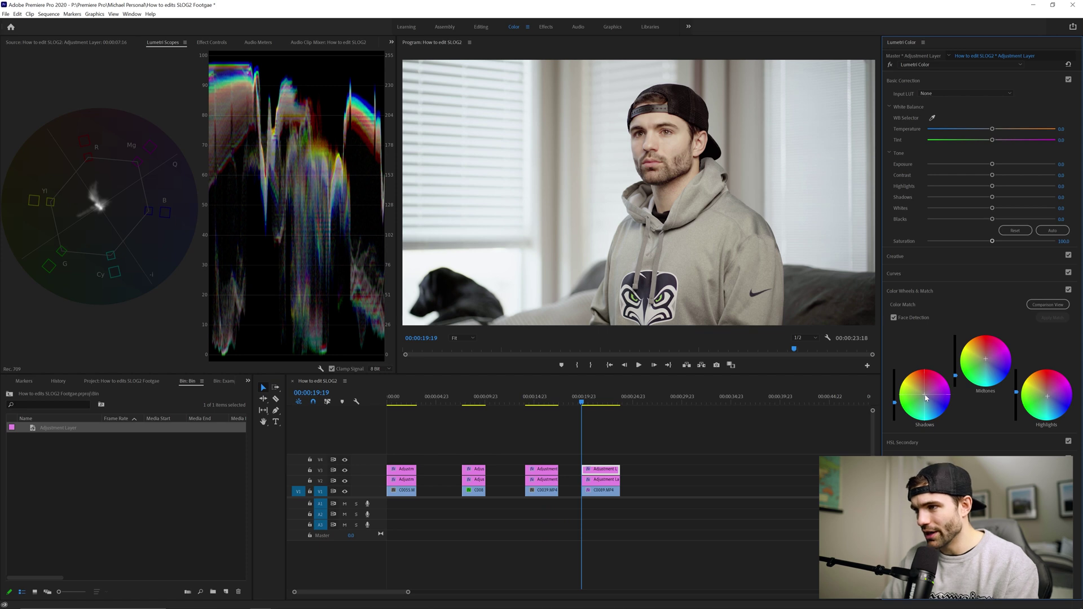
left_click(1069, 291)
left_click(1069, 291)
left_click(1069, 291)
left_click(1069, 291)
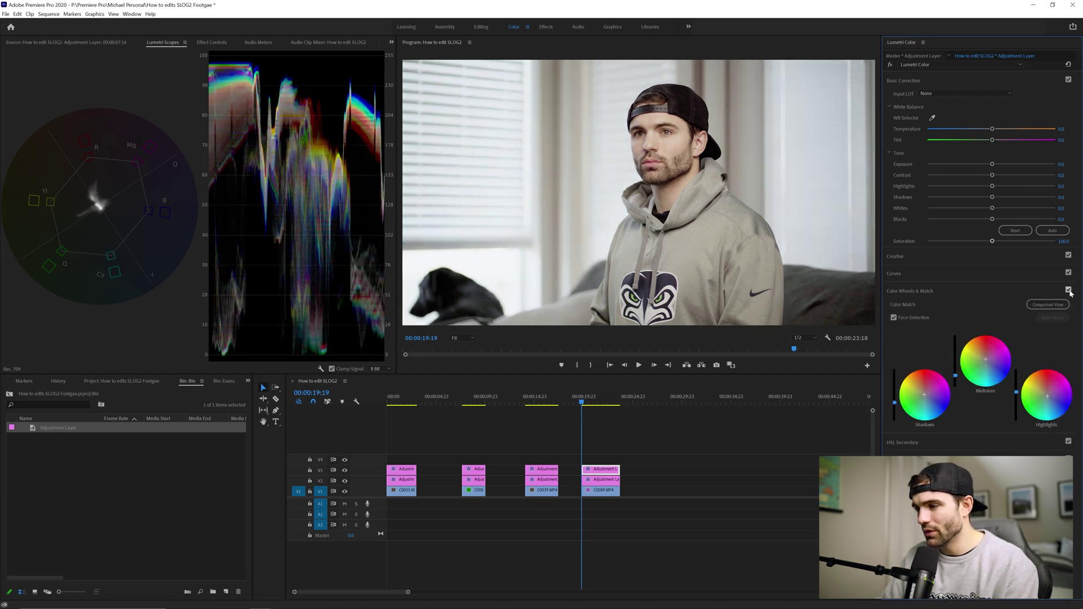
left_click(968, 293)
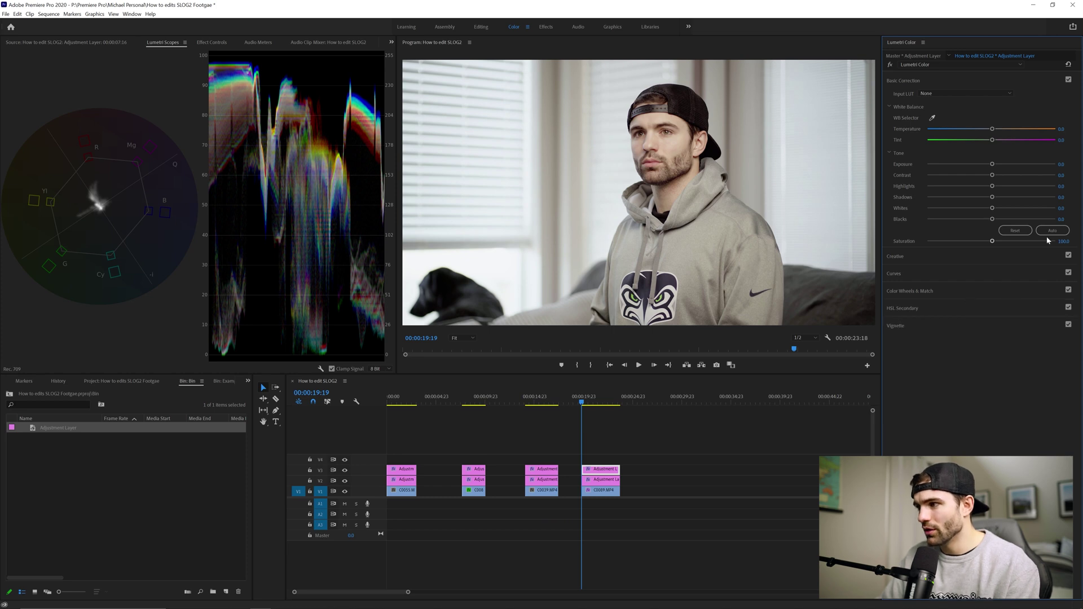
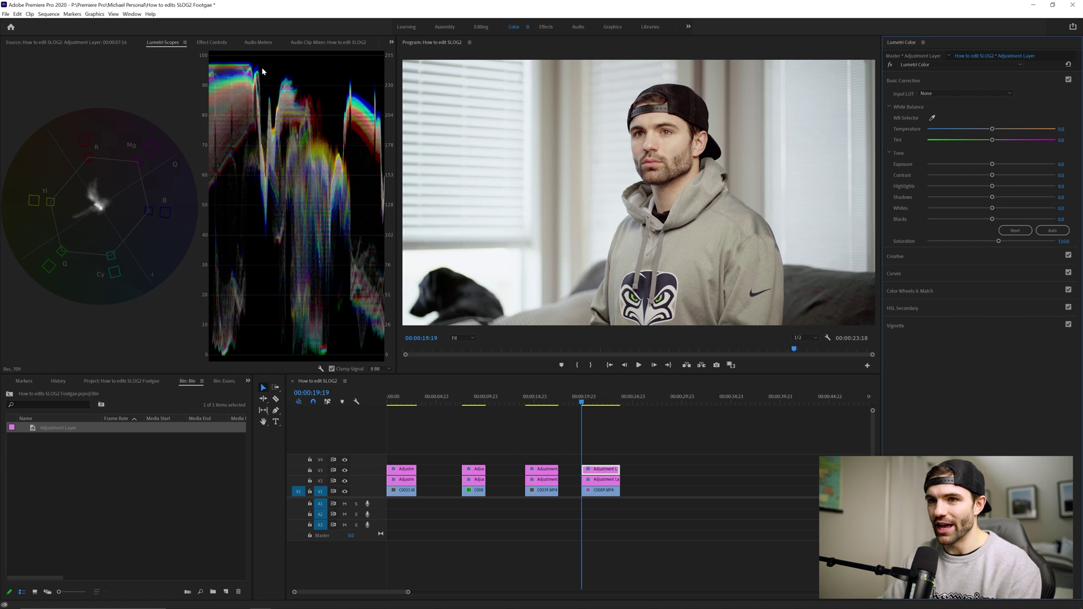
Enlarge and reposition C0089.MP4 so the face fills the frame, and examine its skin tones in the Lumetri Scopes
left_click(213, 42)
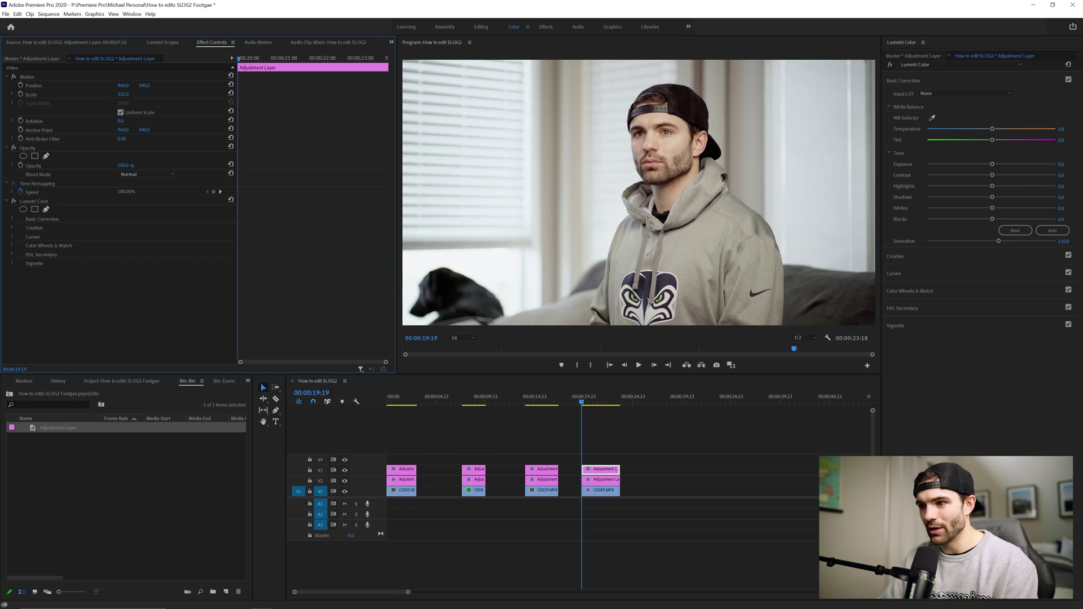
left_click(601, 491)
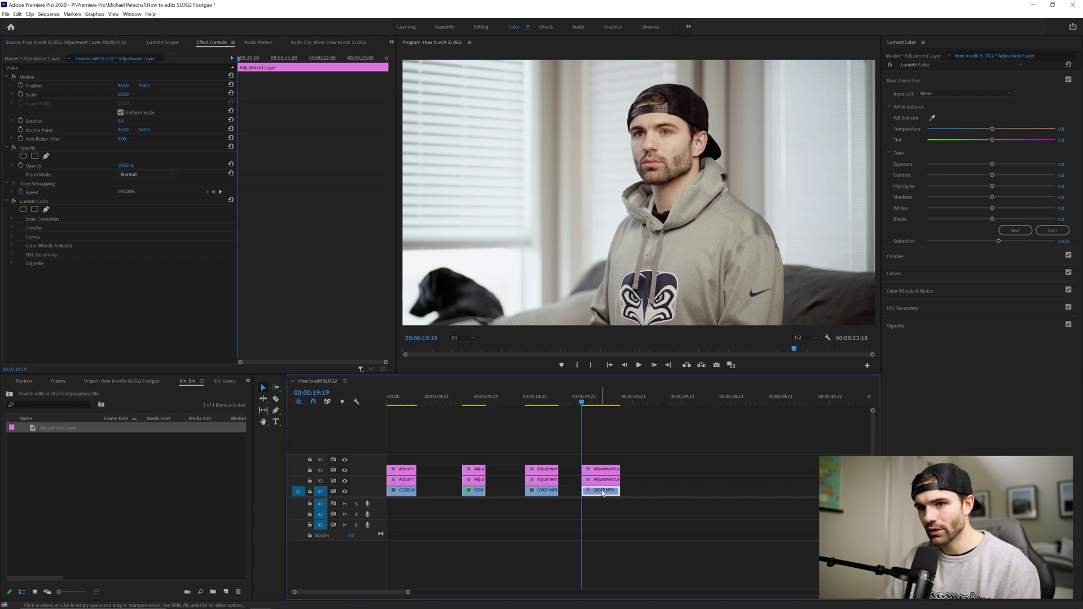
left_click_drag(123, 94, 170, 95)
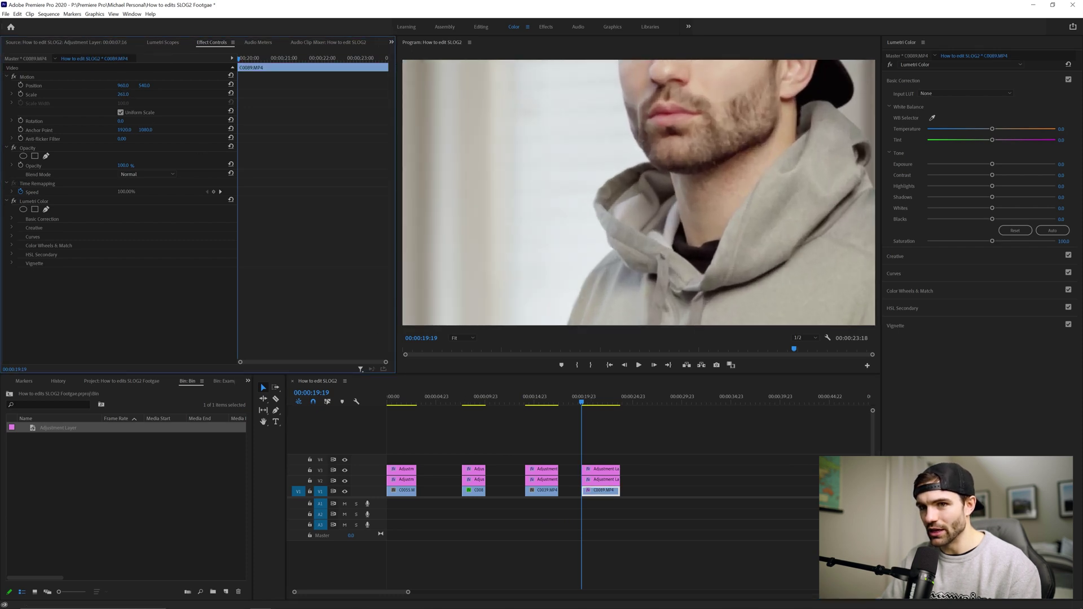
left_click_drag(278, 120, 232, 223)
left_click_drag(123, 94, 73, 89)
left_click_drag(696, 157, 670, 220)
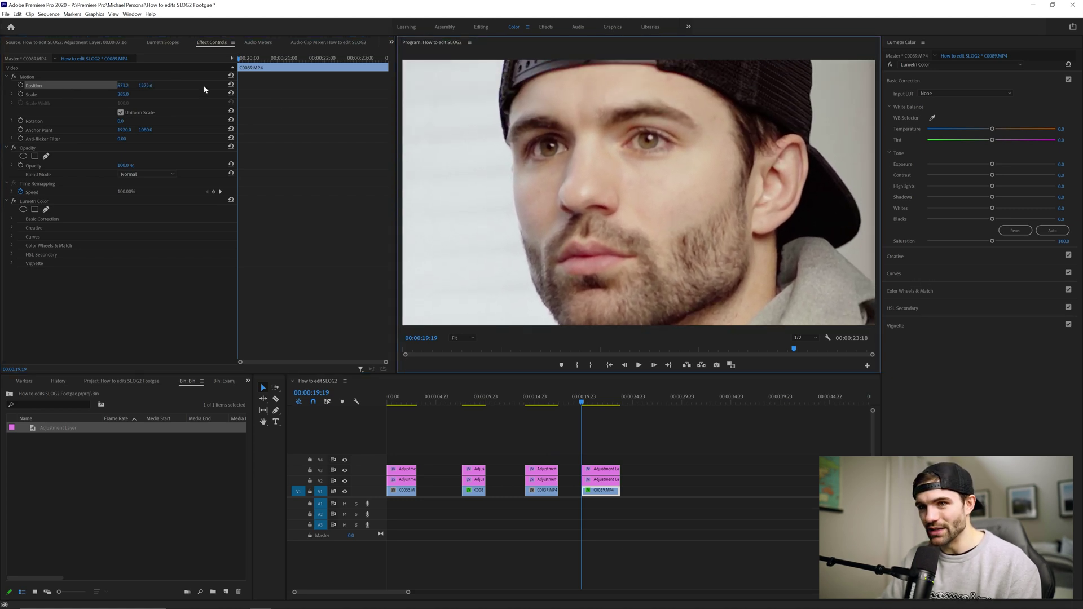
left_click(161, 42)
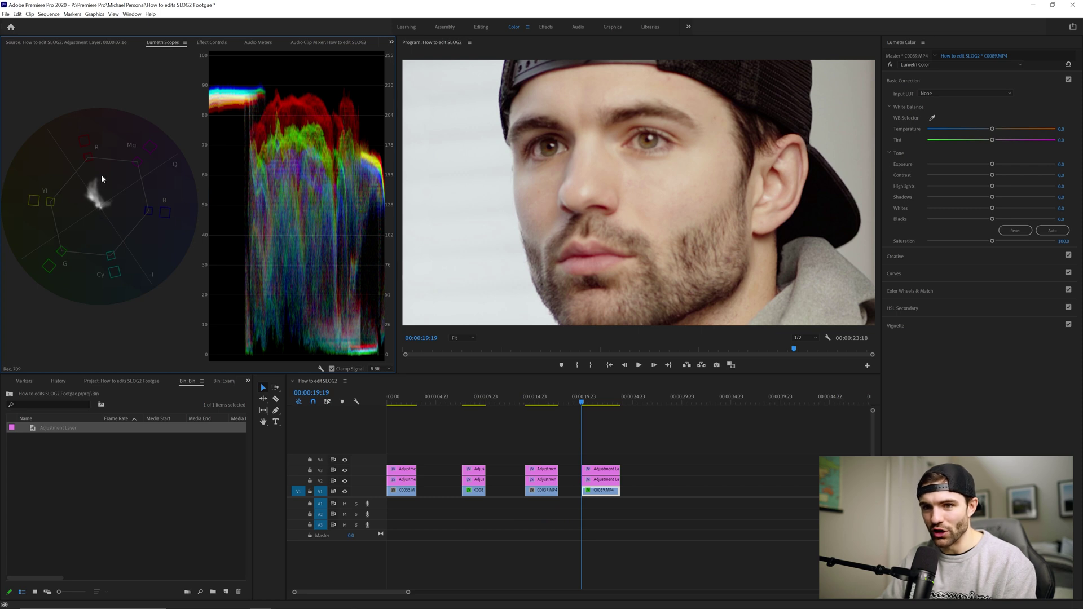
Sample the cheek's skin tone for the Hue vs Hue curve of the last clip's upper adjustment layer
left_click(917, 277)
left_click(917, 275)
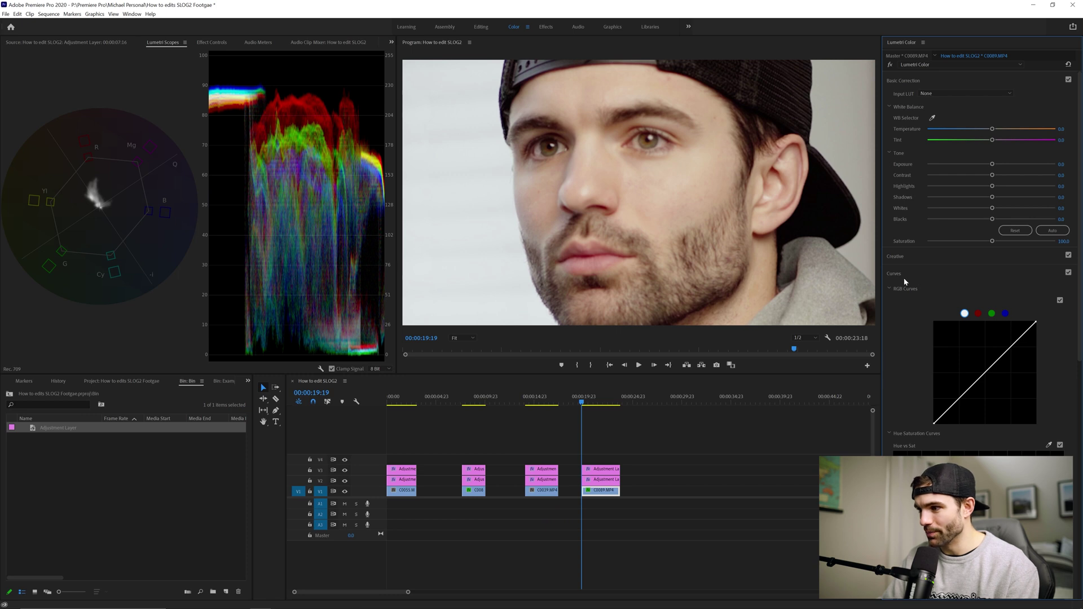
scroll(968, 449, "down", 3)
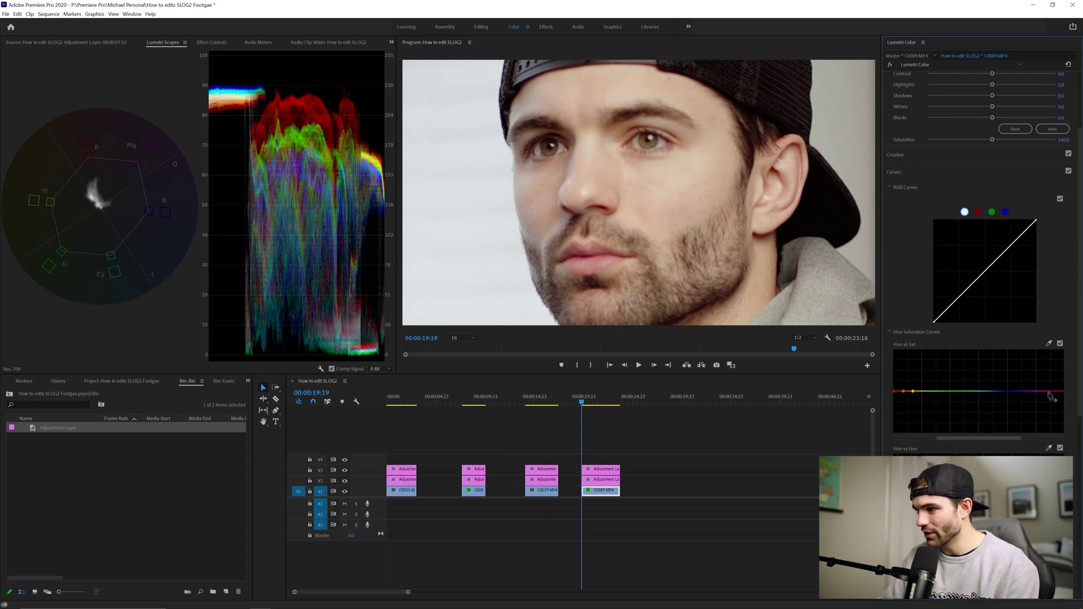
left_click(600, 469)
left_click(1049, 449)
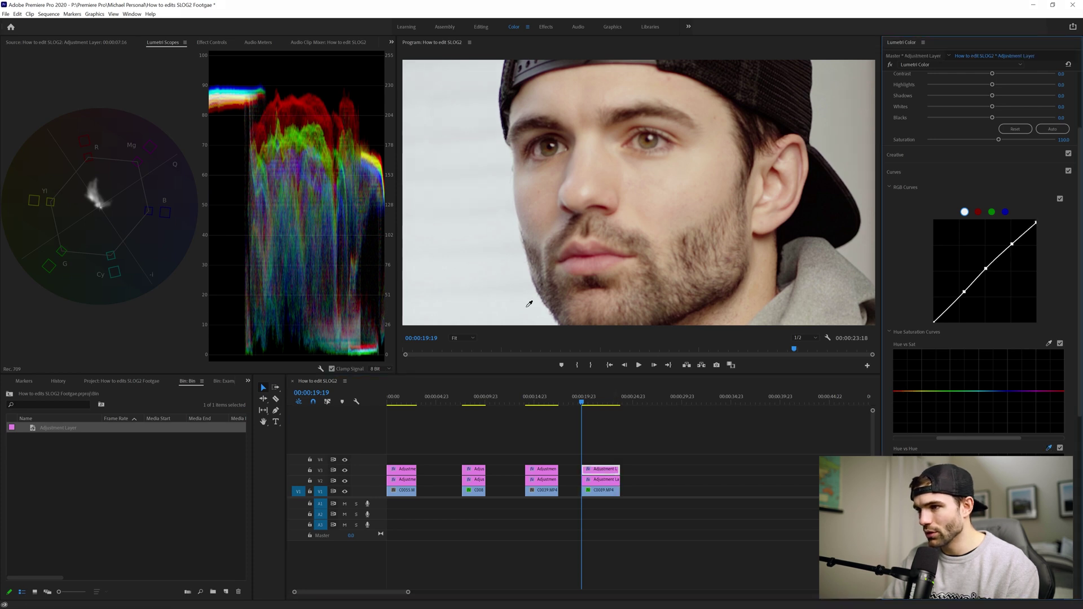
left_click(646, 191)
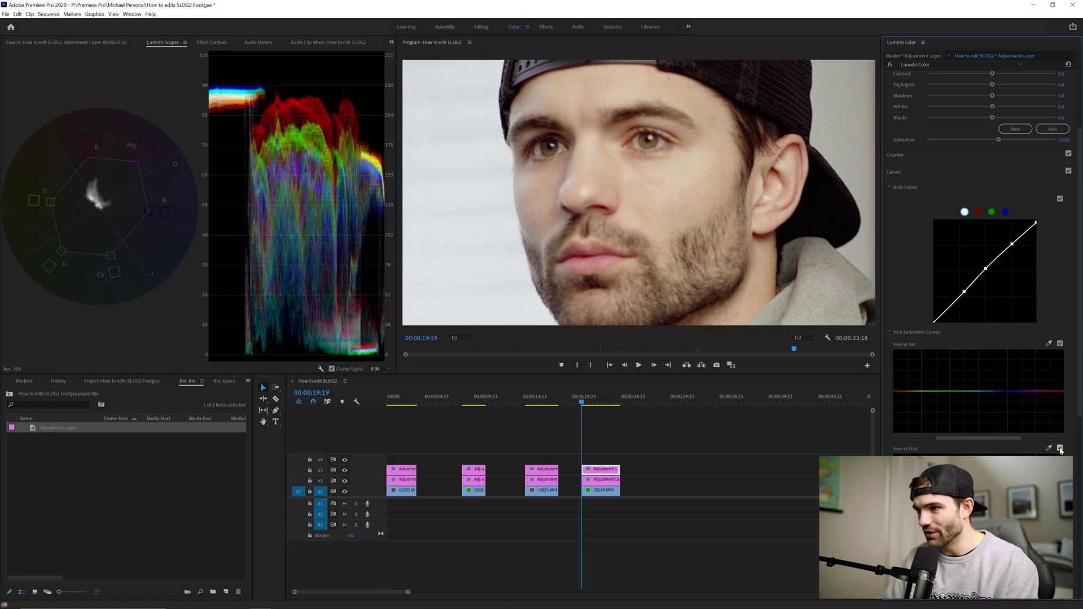
Try to sample the face's skin tone for the Hue vs Sat curve with its eyedropper
left_click(1049, 343)
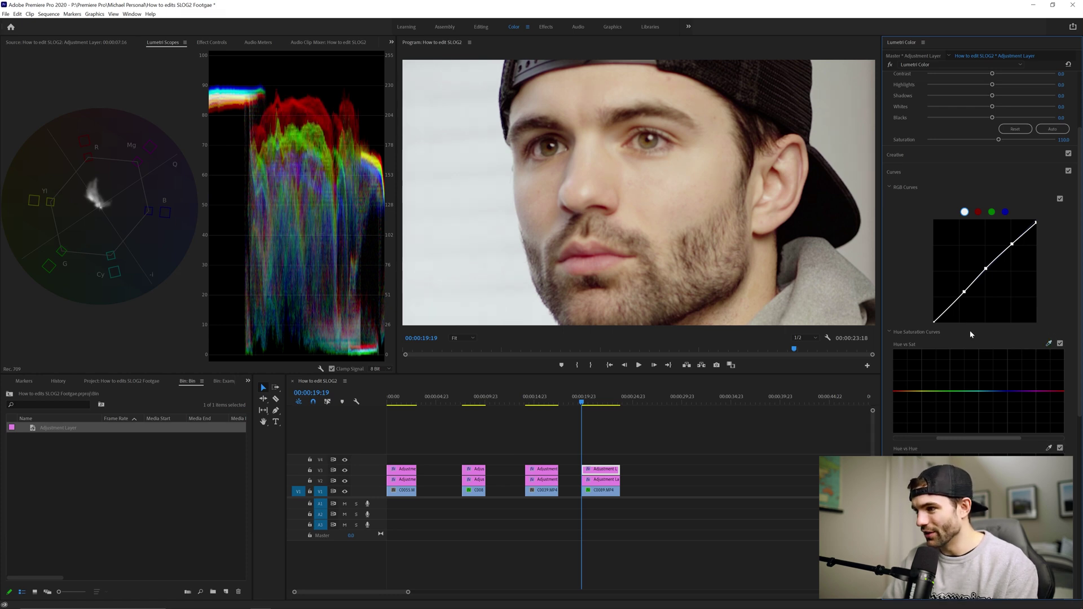
left_click(1049, 343)
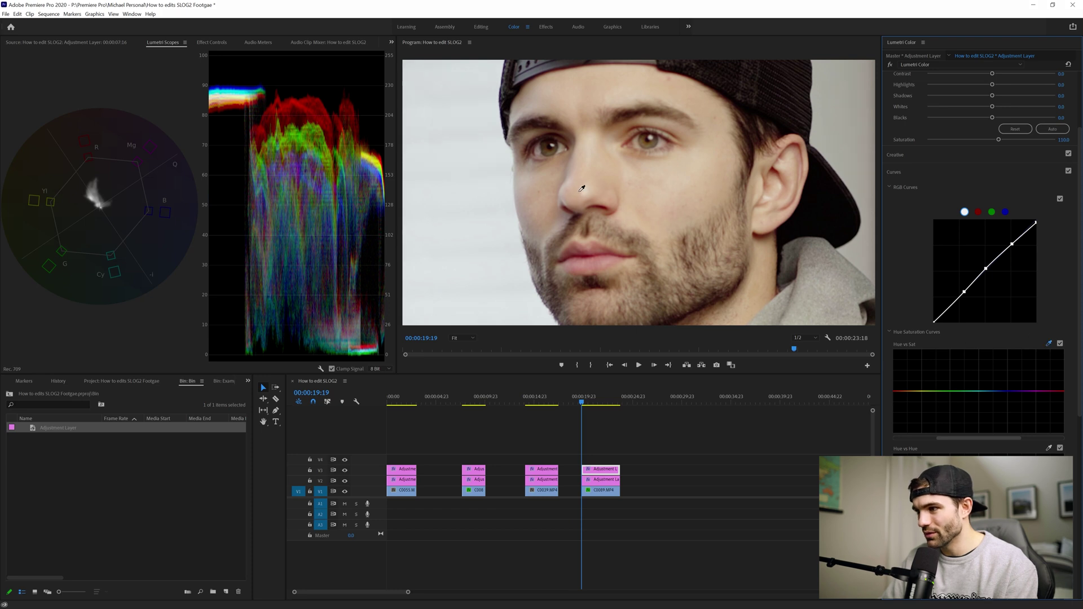
left_click(614, 178)
left_click(1051, 348)
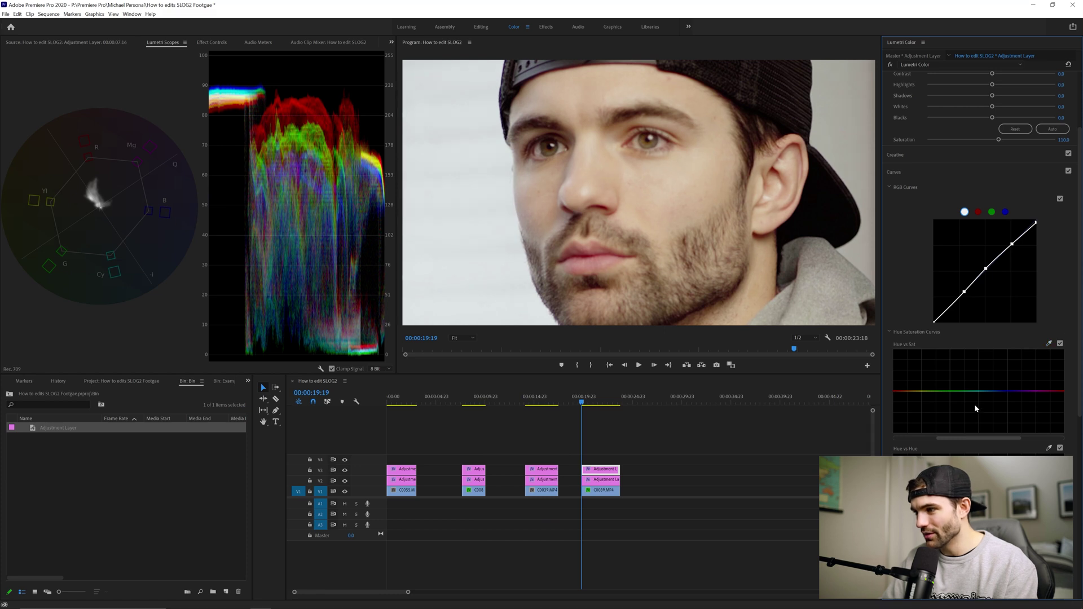
left_click_drag(974, 440, 939, 439)
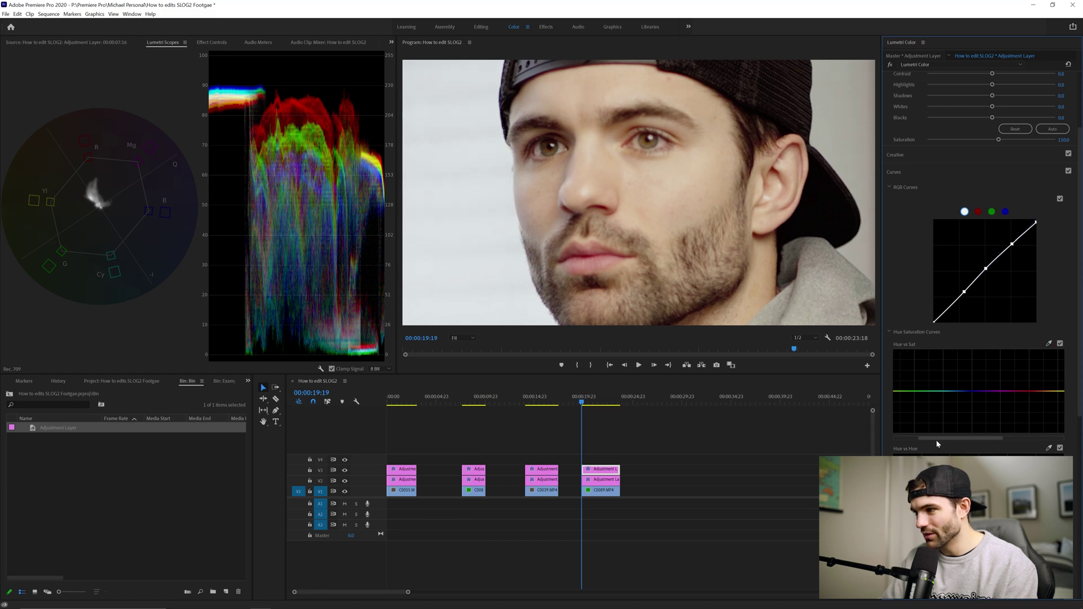
left_click(1050, 343)
left_click(581, 98)
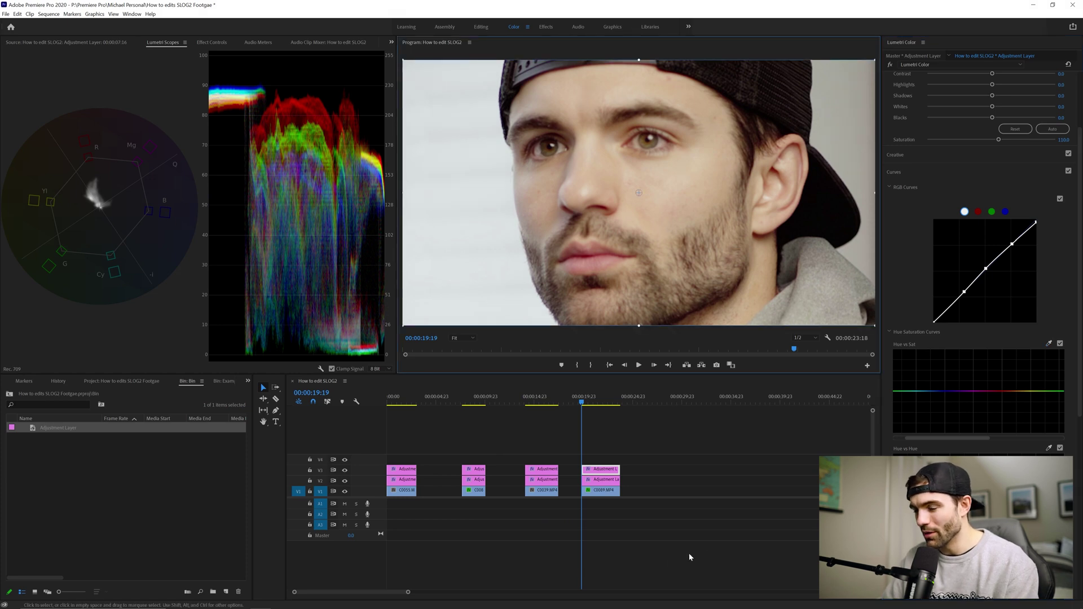
Add red, orange and yellow control points by hand to the upper adjustment layer's Hue vs Sat curve
scroll(982, 438, "down", 1)
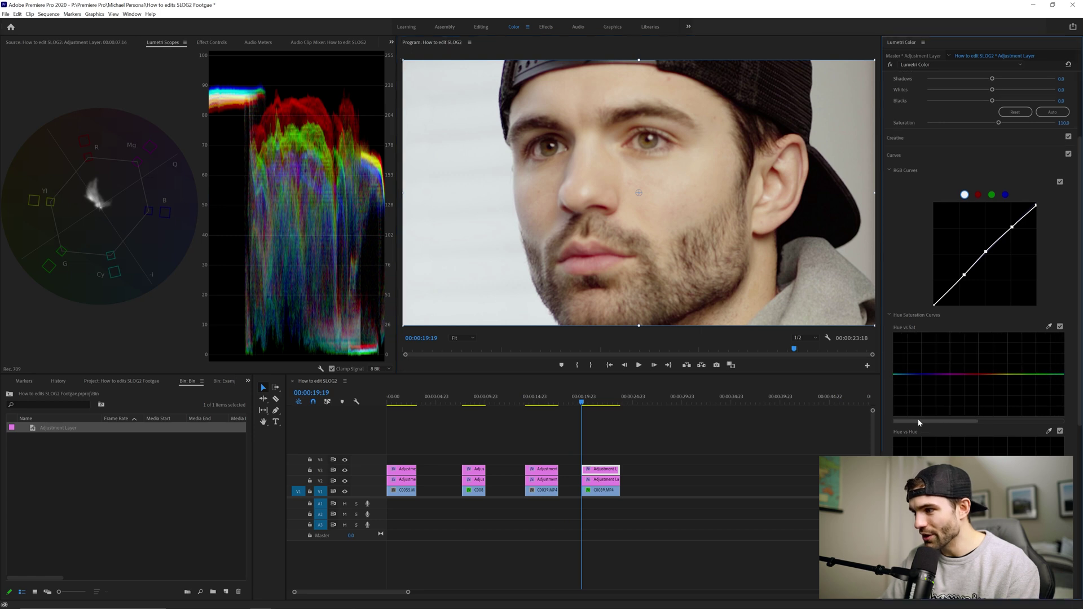
left_click(978, 373)
left_click(1008, 374)
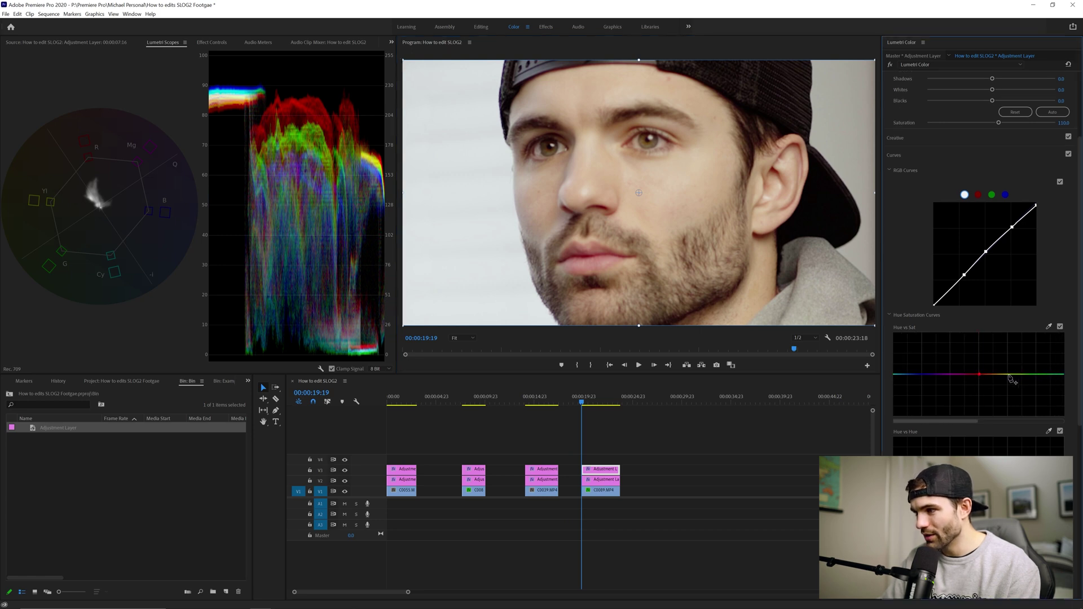
left_click(993, 374)
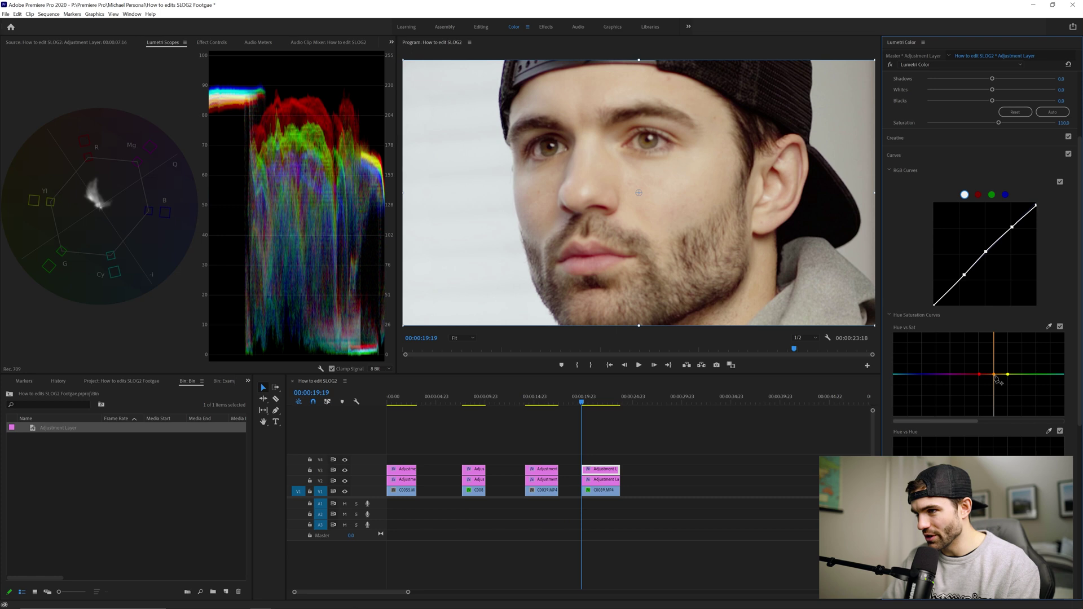
mouse_move(996, 381)
left_mouse_down()
mouse_move(997, 393)
mouse_move(995, 375)
left_mouse_up()
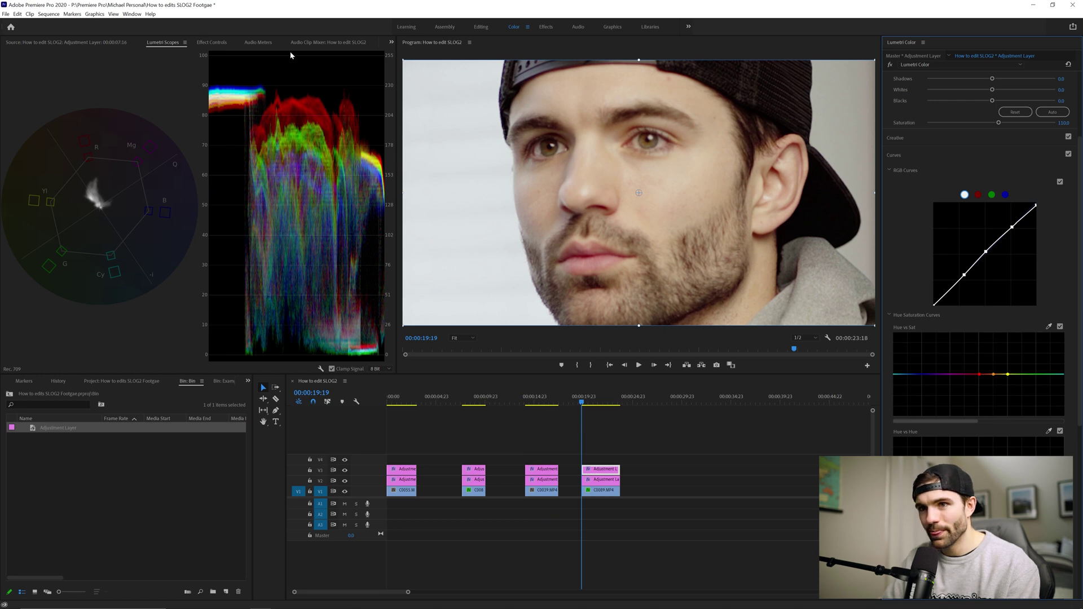
Reset the position and scale of C0089.MP4 to show the full frame again
left_click(211, 42)
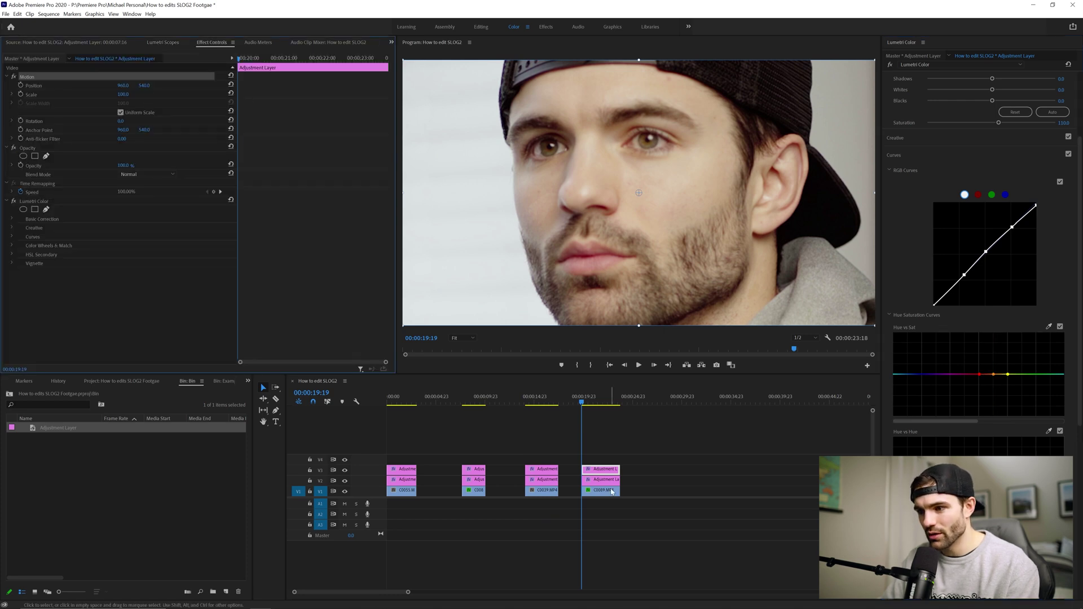
key("d")
left_click(230, 94)
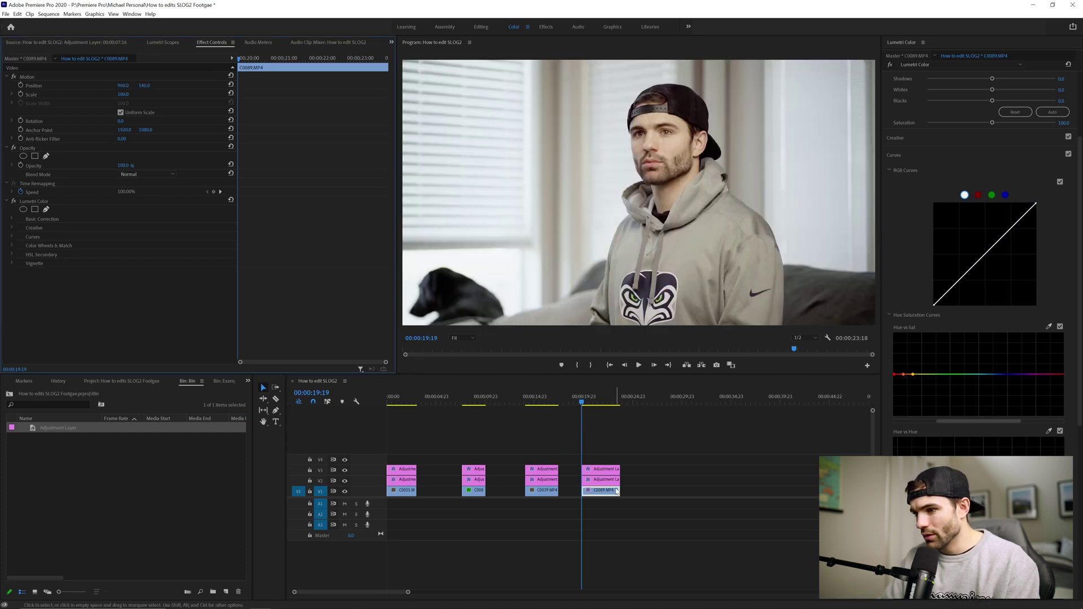
On the last clip's upper adjustment layer, raise the orange point of the Hue vs Sat curve slightly to boost skin saturation
key("d")
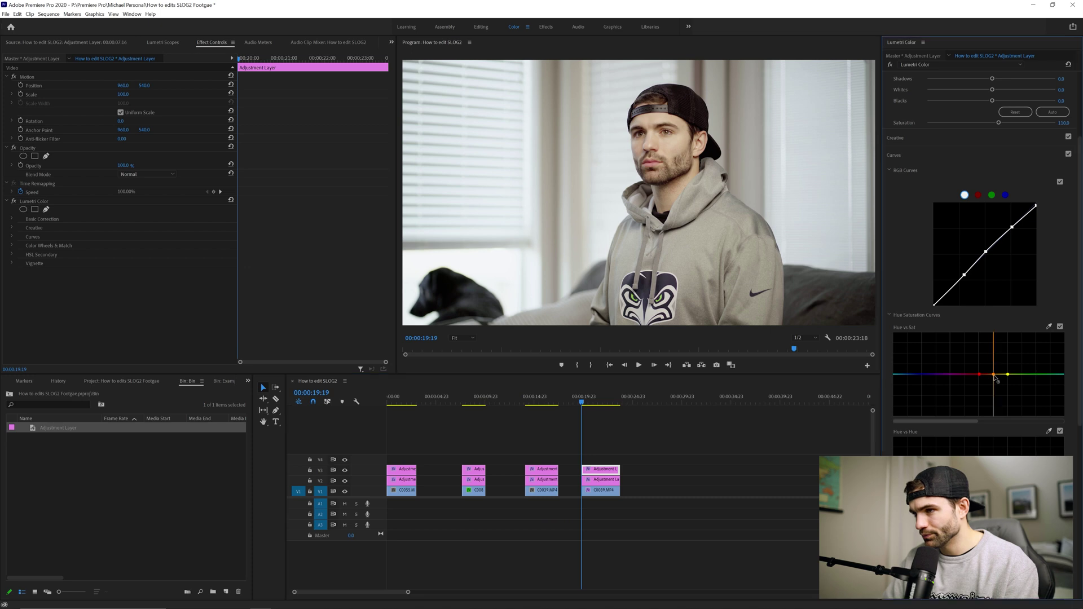
left_click_drag(994, 374, 996, 354)
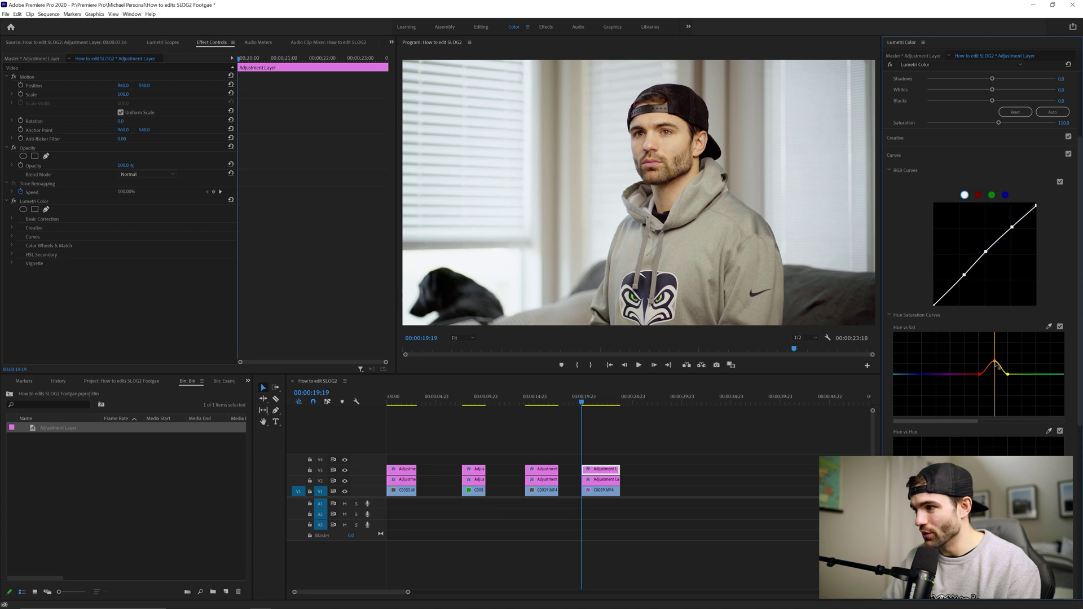
left_click_drag(999, 367, 999, 374)
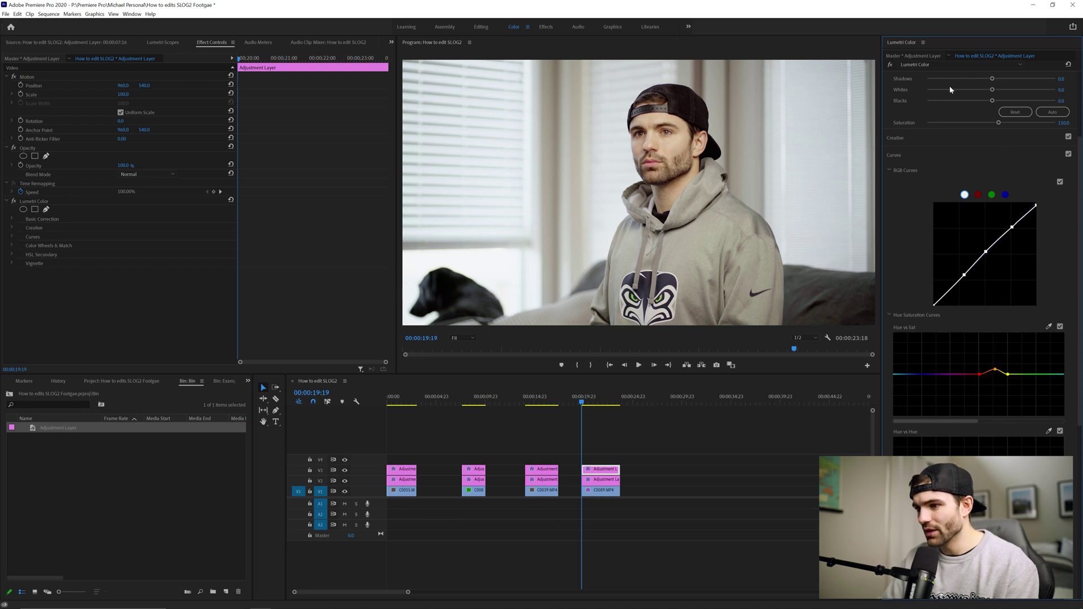
Compare the last clip's image with the output of video track V3 switched off and on
left_click(345, 471)
left_click(345, 470)
left_click(346, 471)
left_click(345, 470)
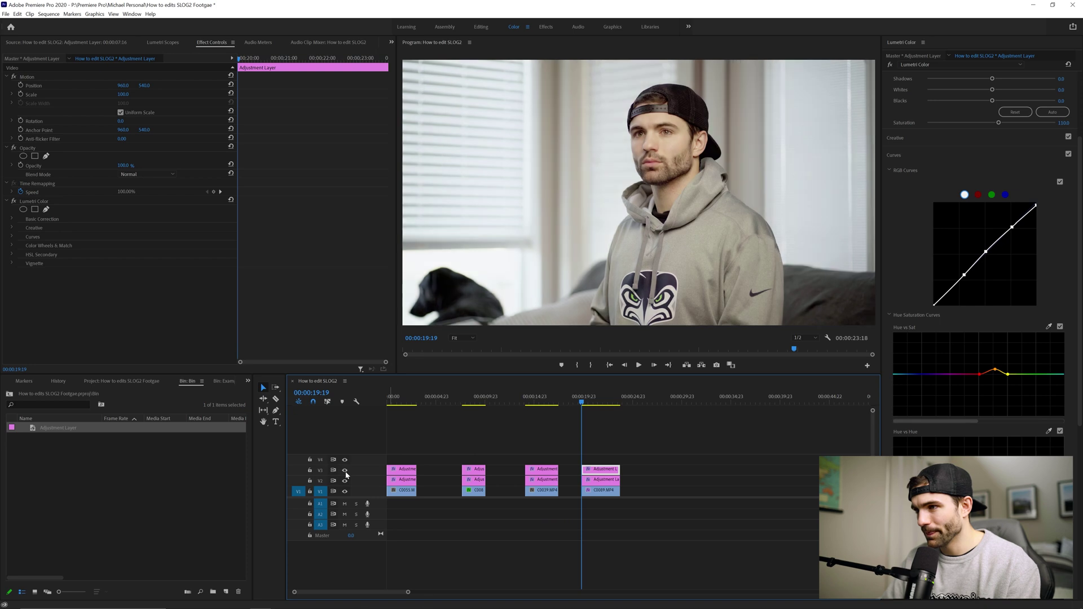
left_click(345, 471)
left_click(345, 470)
Return to the Hue vs Sat curve of the last clip's upper adjustment layer and save the project
left_click(946, 160)
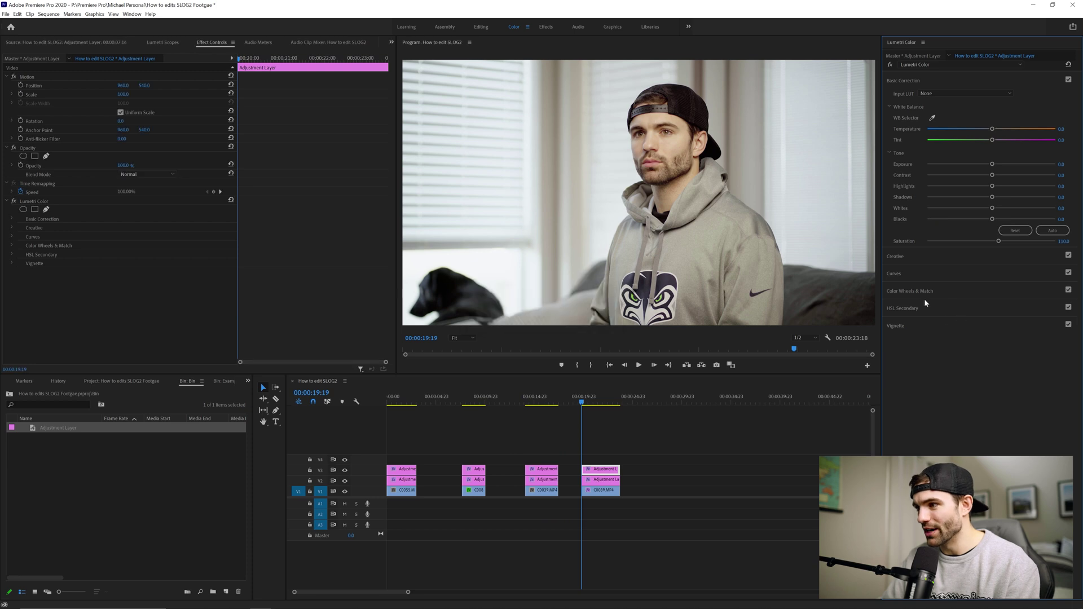
left_click(909, 272)
scroll(1021, 415, "down", 1)
scroll(1021, 415, "down", 3)
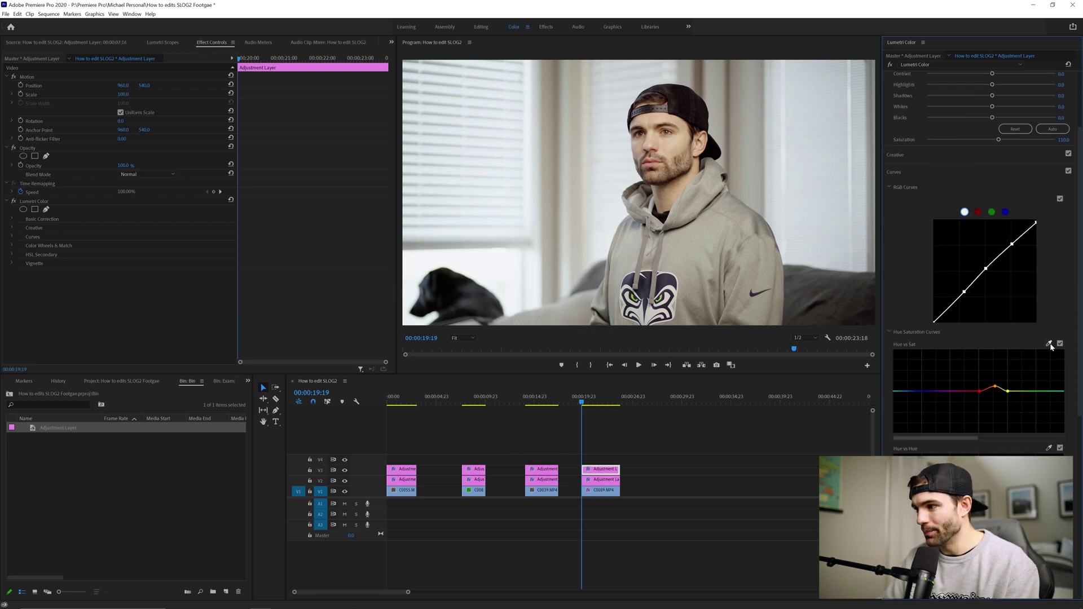
left_click_drag(956, 438, 908, 440)
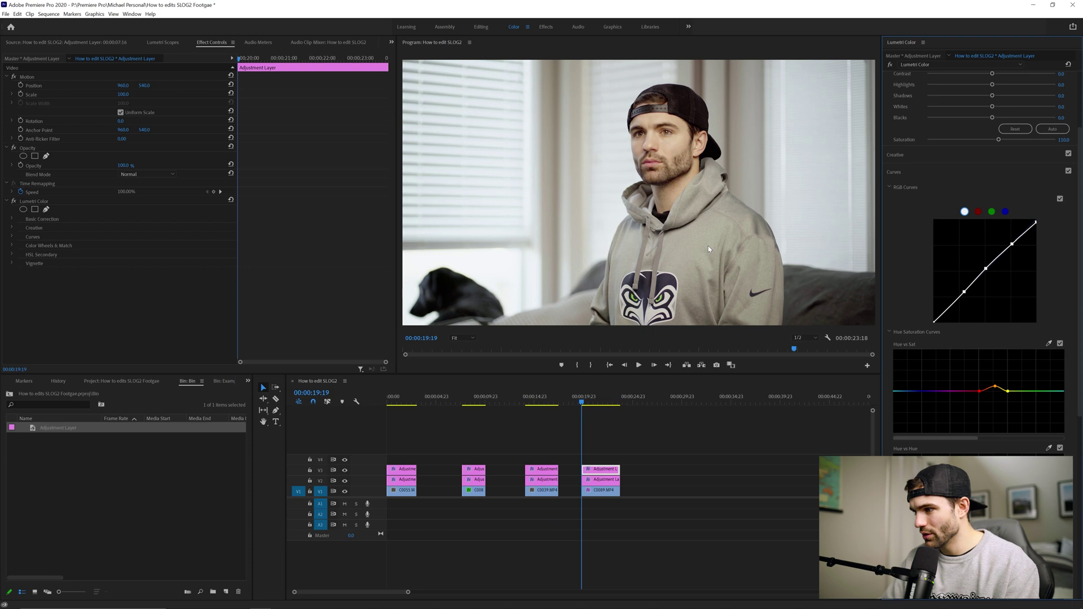
left_click_drag(957, 438, 923, 440)
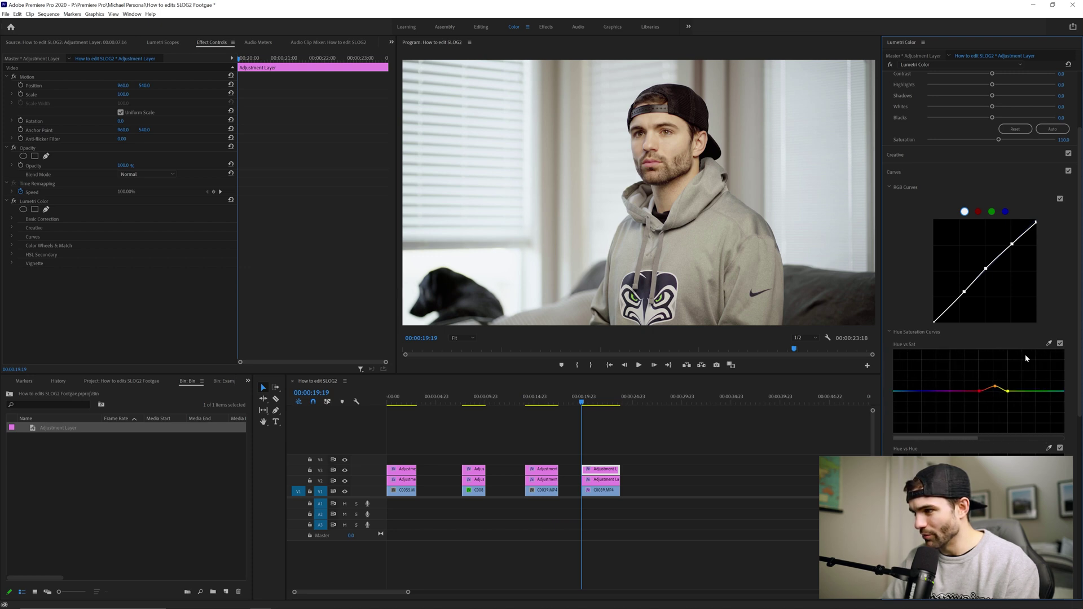
key("ctrl+s")
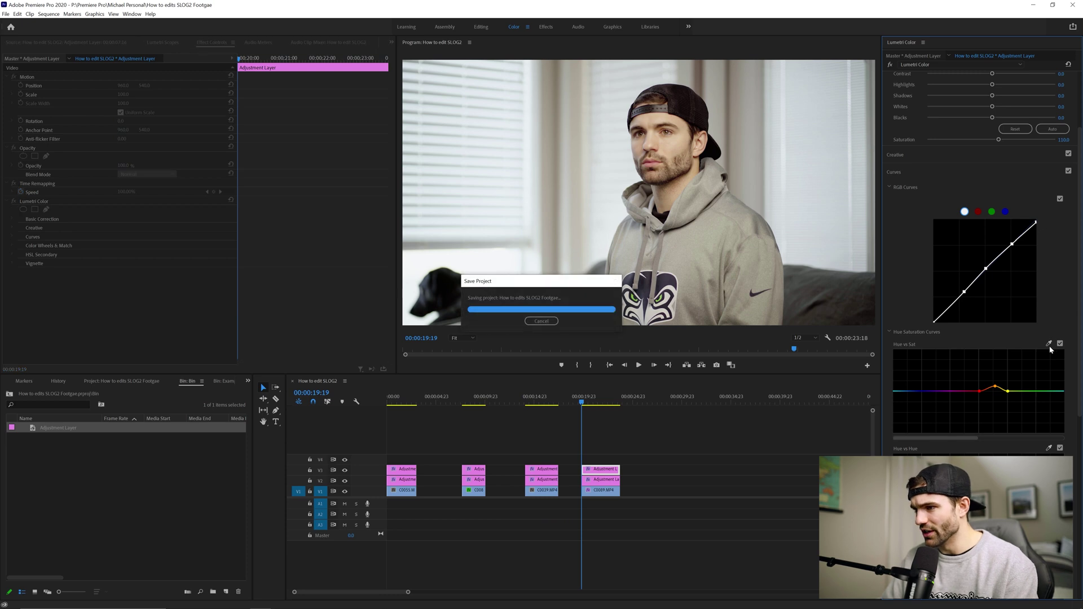
Add control points in the yellow-green to green range of the Hue vs Sat curve and lower the yellow-green point slightly
left_click(698, 265)
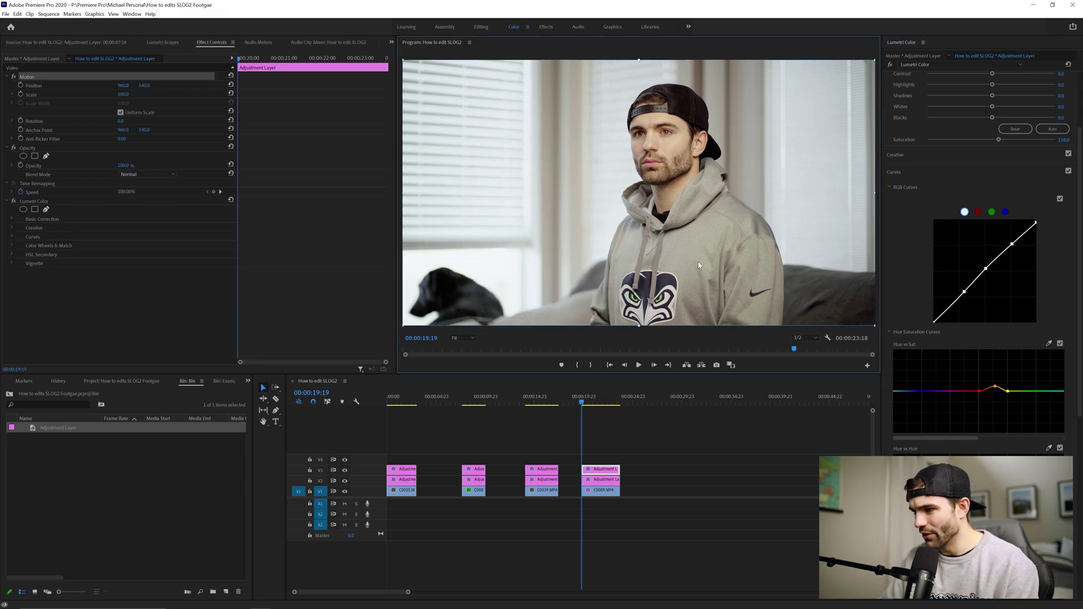
left_click_drag(940, 437, 916, 435)
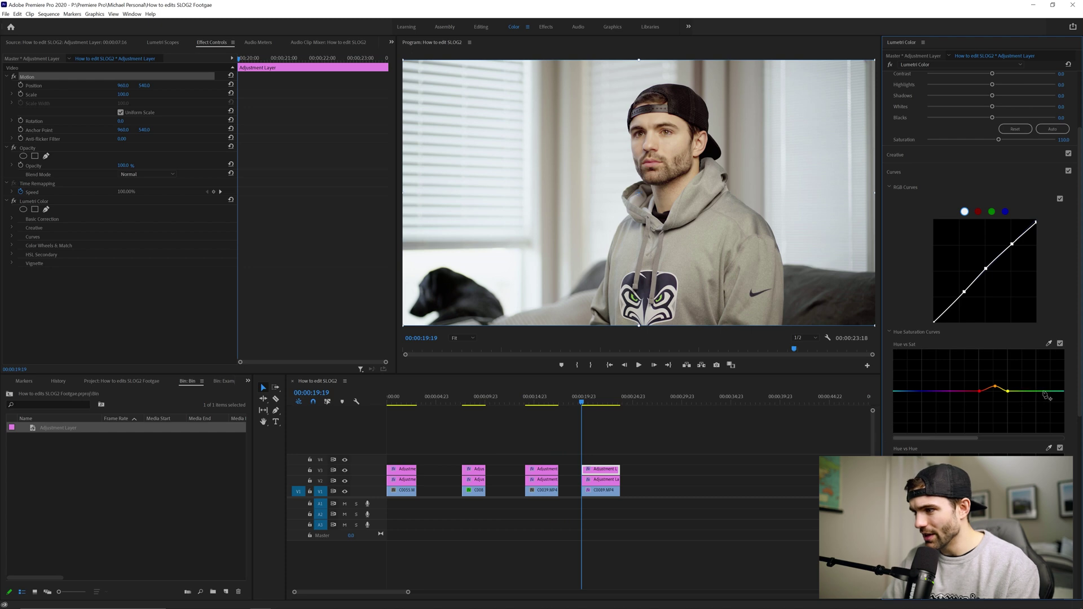
mouse_move(1025, 391)
left_mouse_down()
mouse_move(1019, 410)
mouse_move(1010, 357)
mouse_move(1014, 432)
mouse_move(1002, 344)
mouse_move(1009, 427)
mouse_move(1015, 351)
mouse_move(1012, 418)
mouse_move(1023, 401)
left_mouse_up()
Play back part of the last clip in the timeline to review its grade in motion
scroll(584, 566, "down", 6)
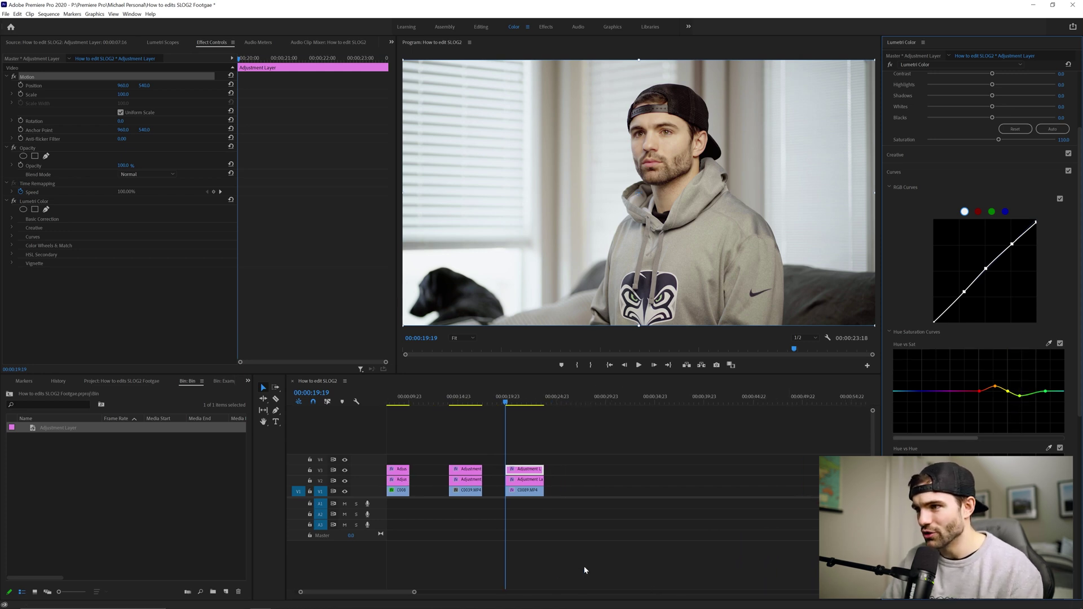
scroll(679, 461, "down", 2)
scroll(679, 461, "up", 1)
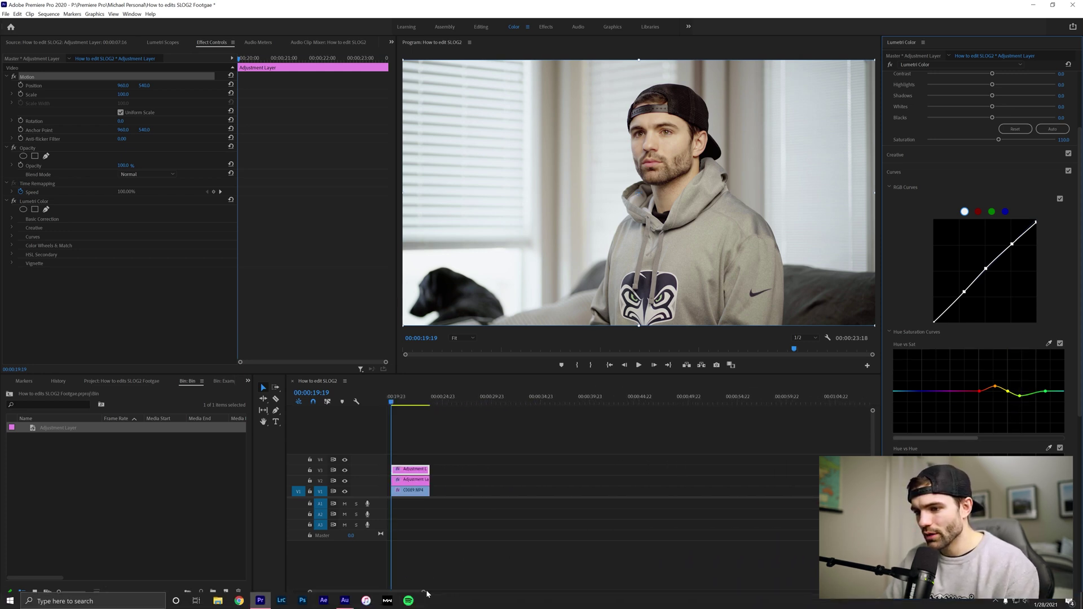
scroll(442, 540, "up", 1)
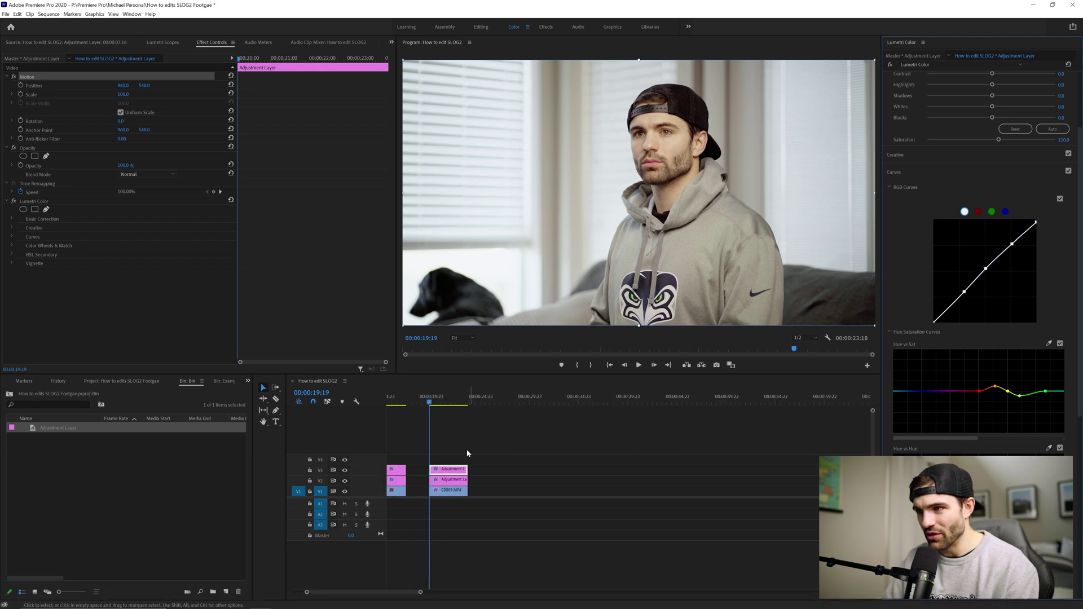
scroll(467, 453, "up", 1)
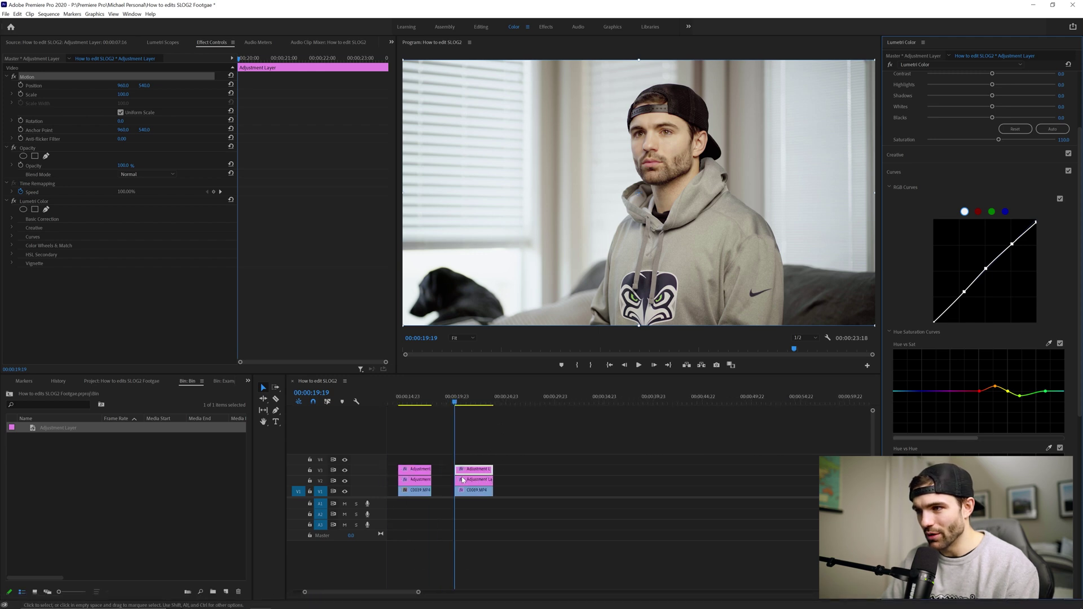
left_click(129, 312)
key("space")
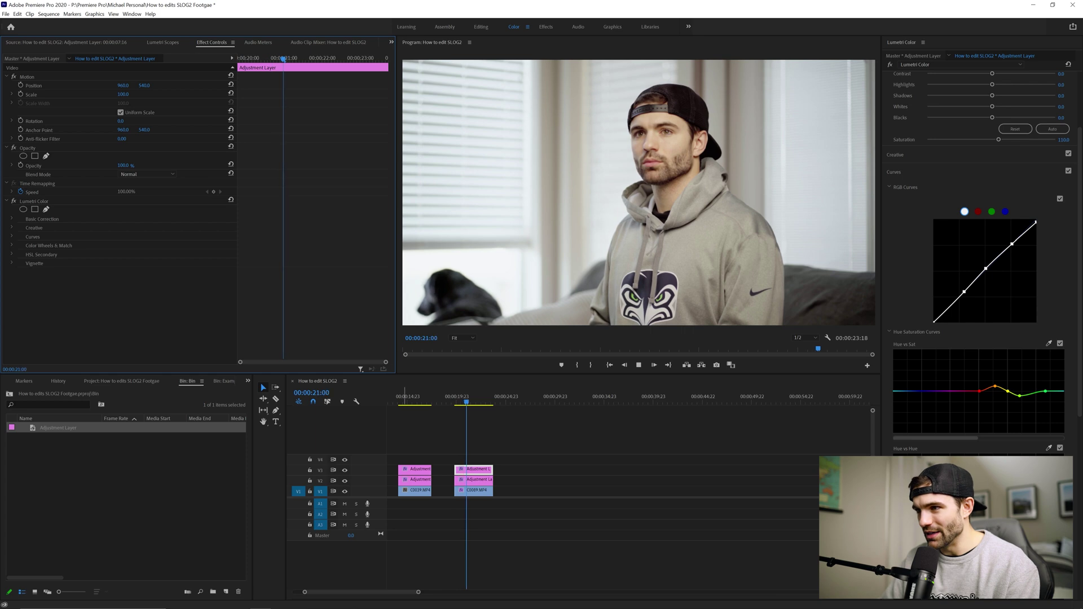
key("space")
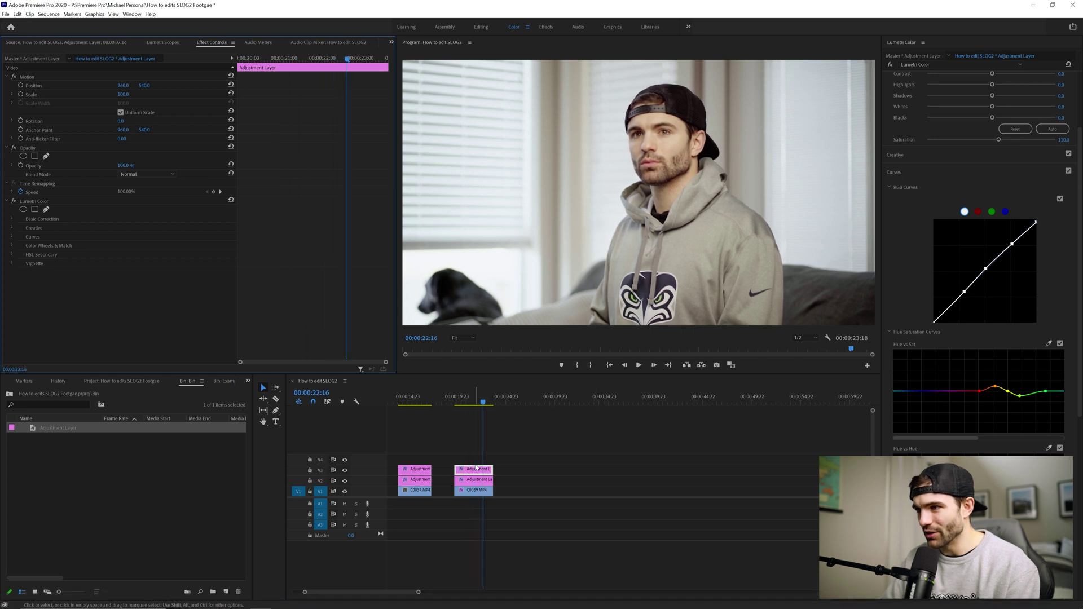
Cool the upper adjustment layer's temperature slightly, shift its tint slightly toward magenta, and compare the image with track V3 off and on
scroll(955, 187, "up", 4)
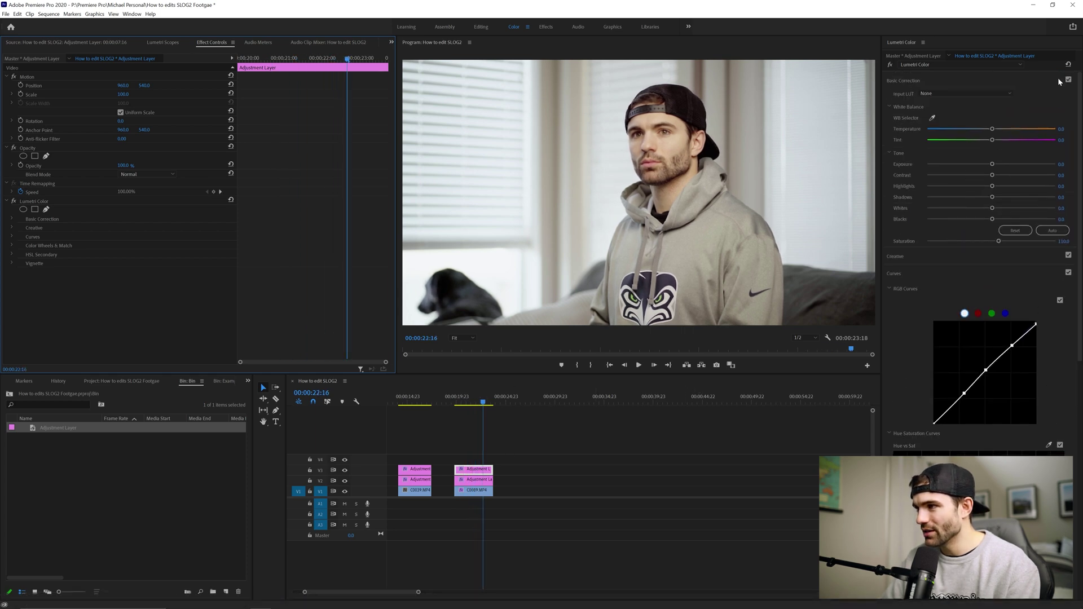
left_click(934, 119)
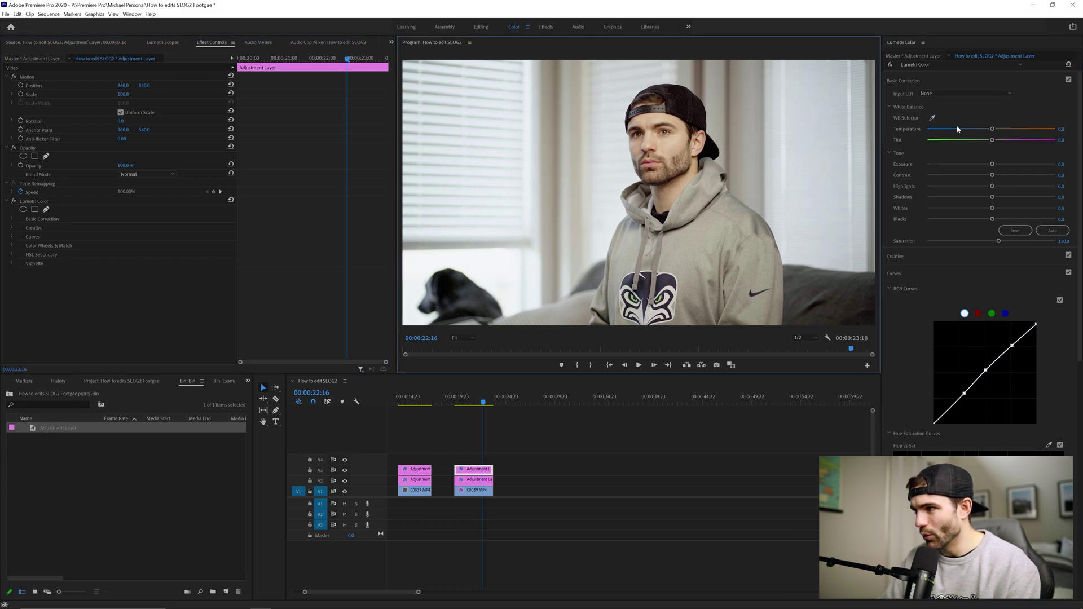
left_click(1074, 129)
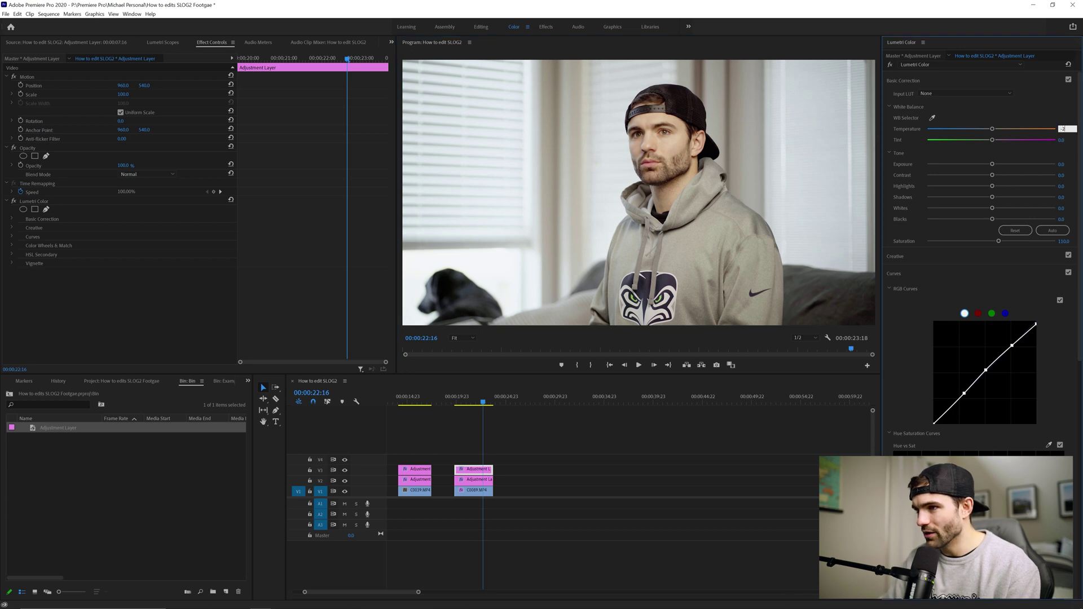
left_click(1068, 142)
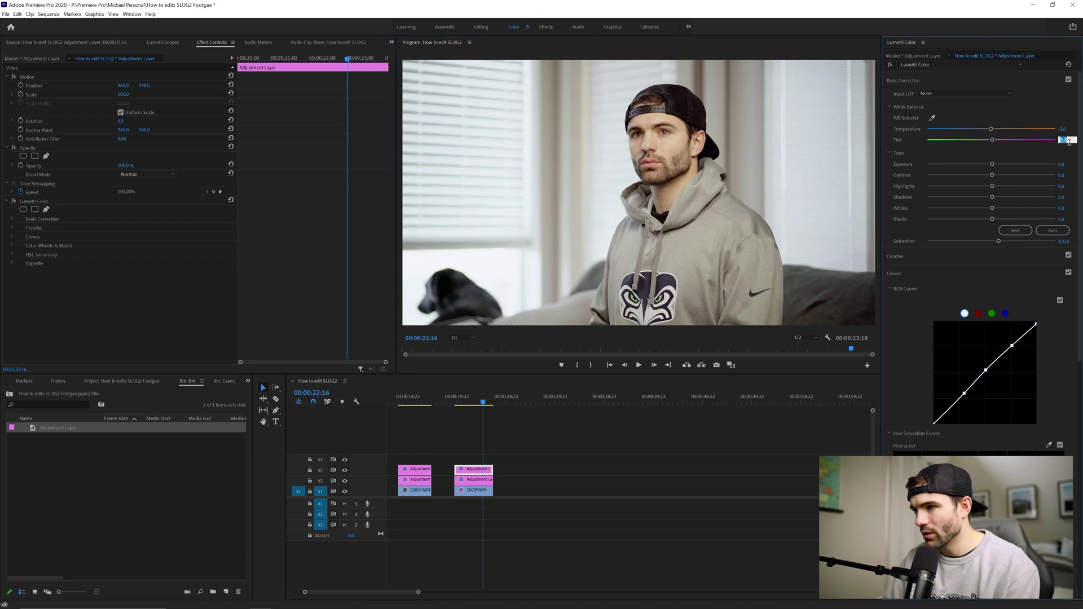
key("Return")
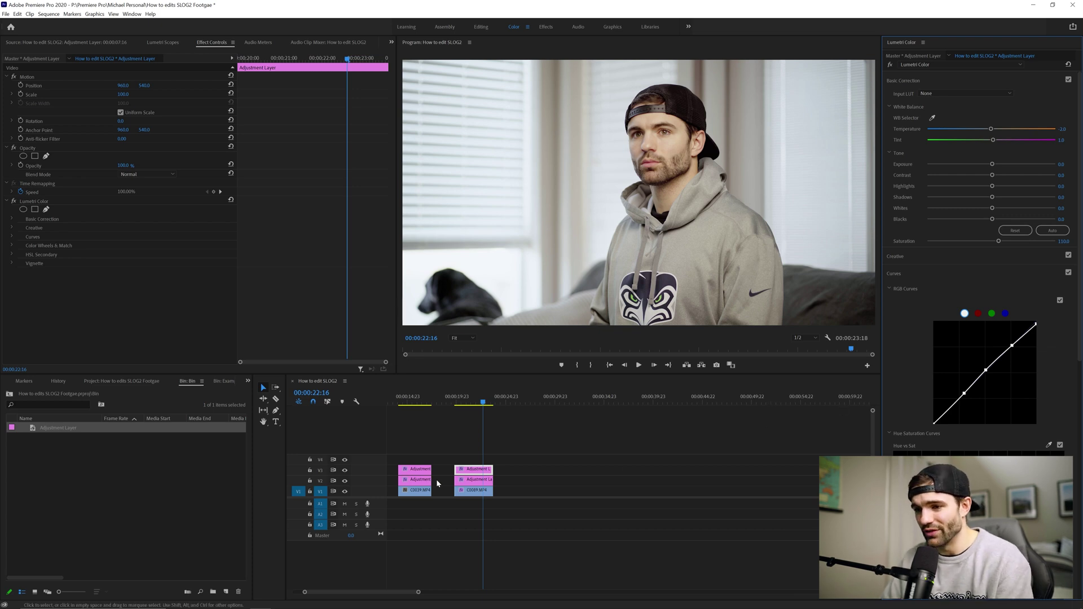
left_click(345, 471)
left_click(345, 472)
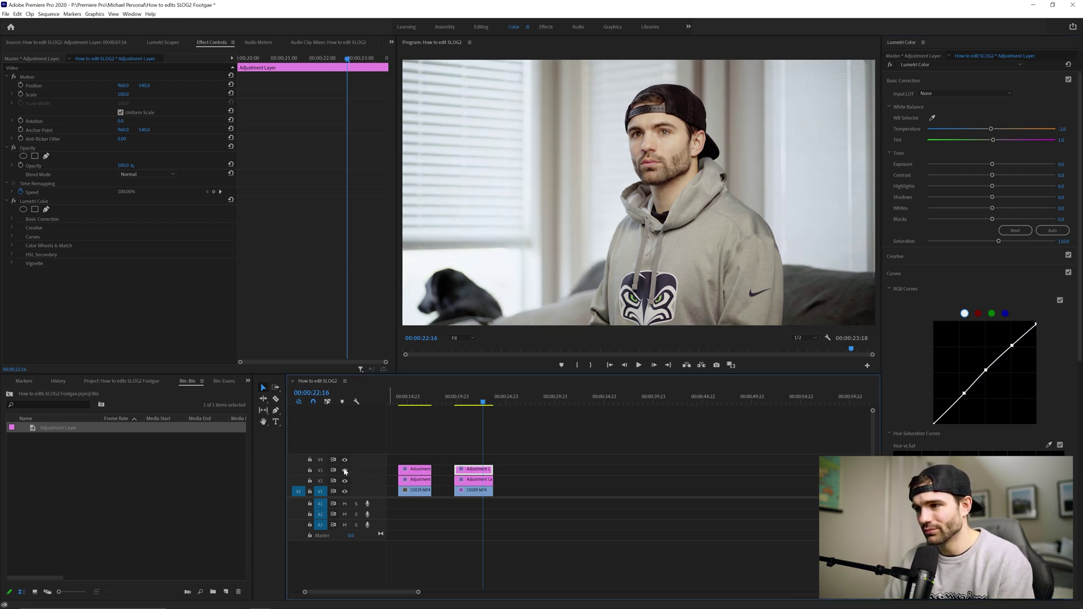